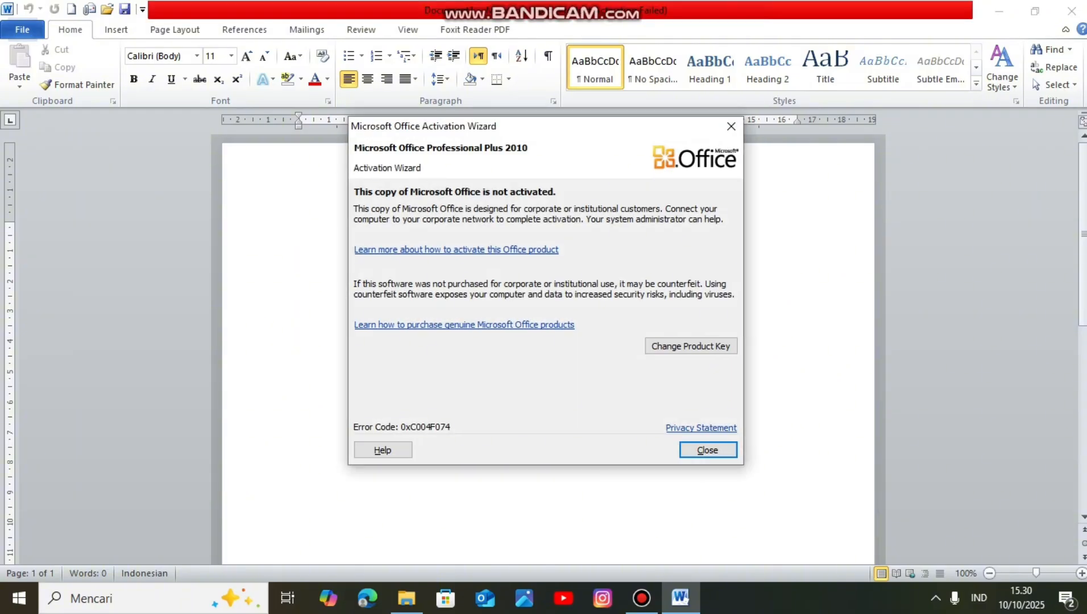
Step: Dismiss the Office Activation Wizard and look through the built-in header and footer designs
{"action": "left_click", "coordinate": [731, 126]}
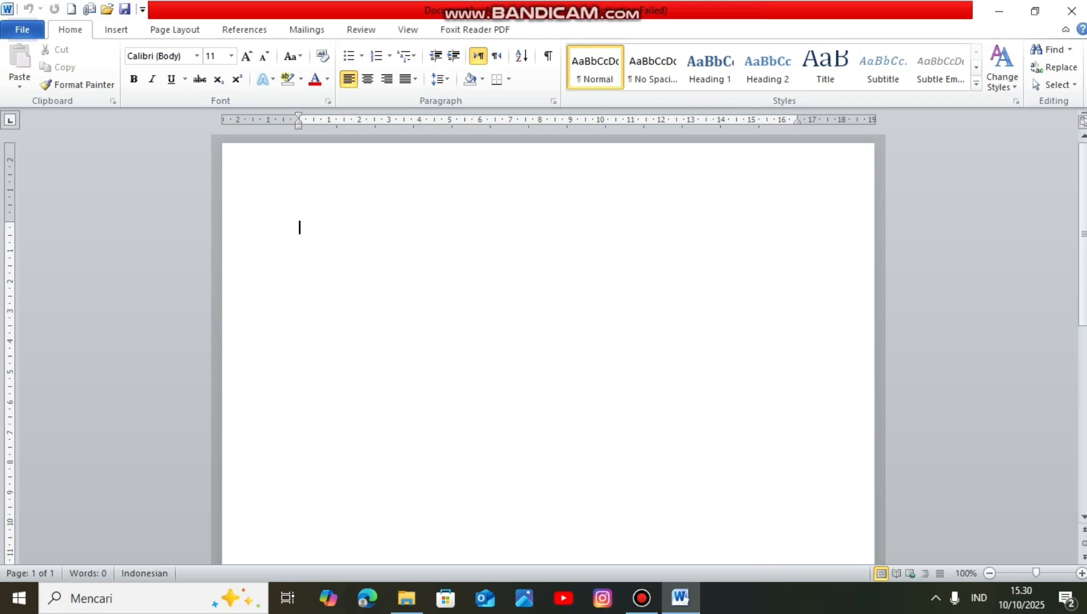
{"action": "left_click", "coordinate": [116, 29]}
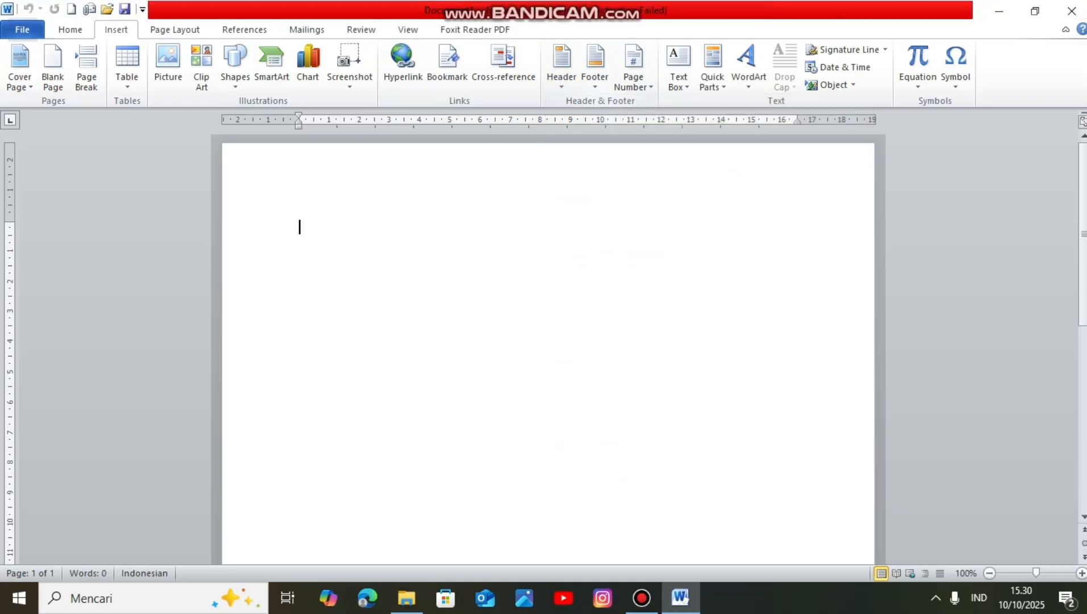
{"action": "left_click", "coordinate": [594, 66]}
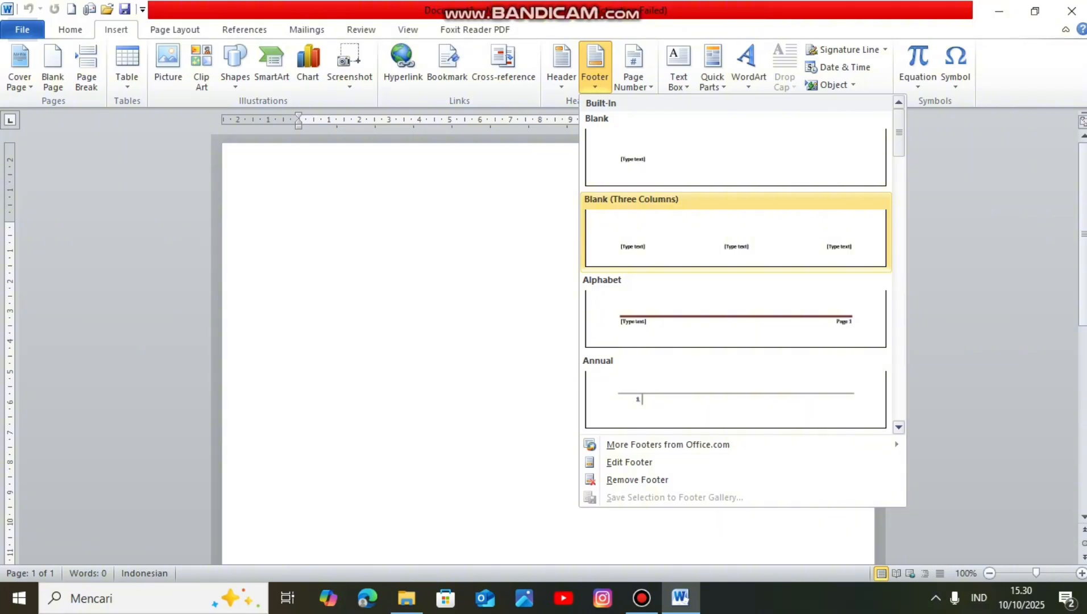
{"action": "left_click", "coordinate": [562, 65]}
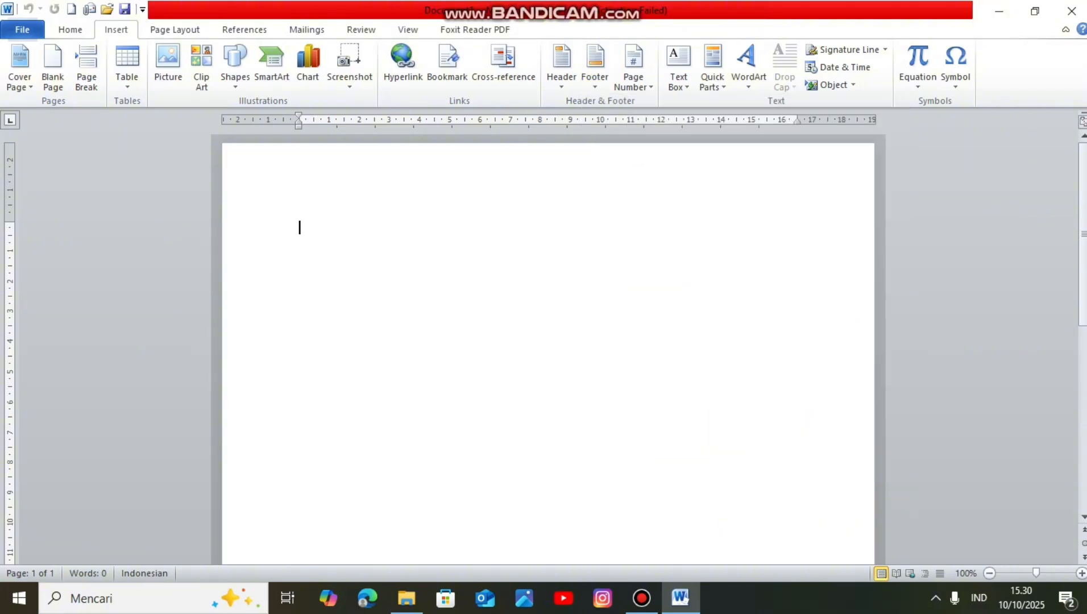
{"action": "left_click", "coordinate": [562, 65]}
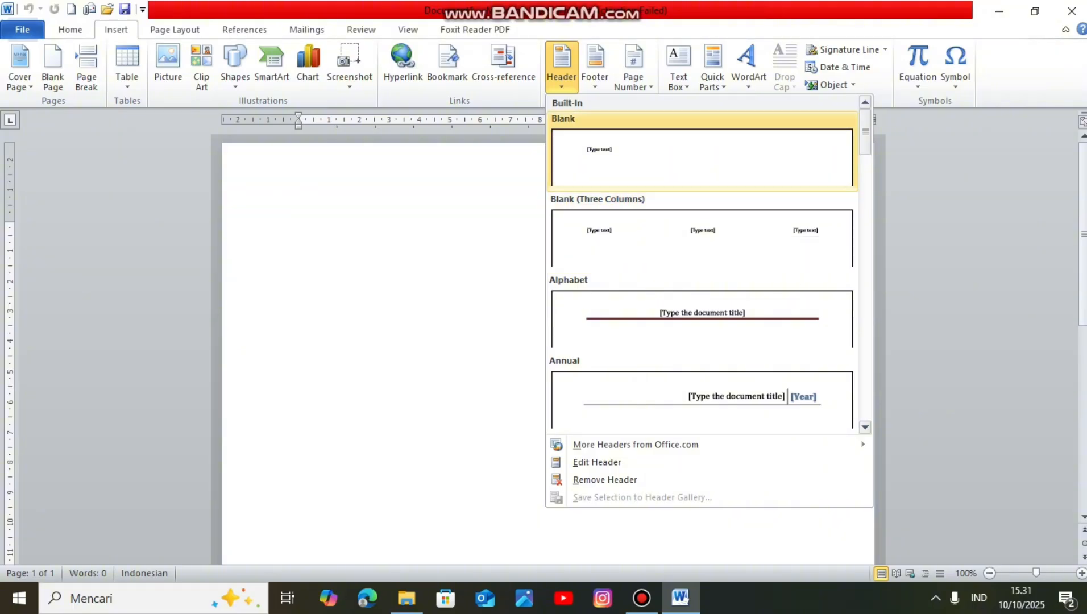
{"action": "left_click", "coordinate": [595, 67]}
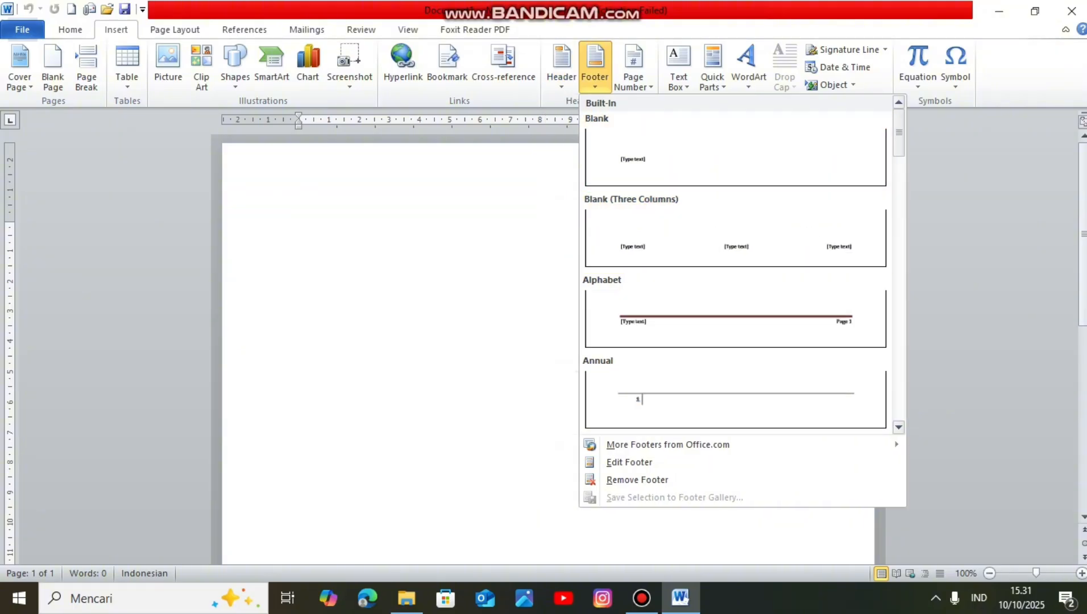
{"action": "key", "text": "Escape"}
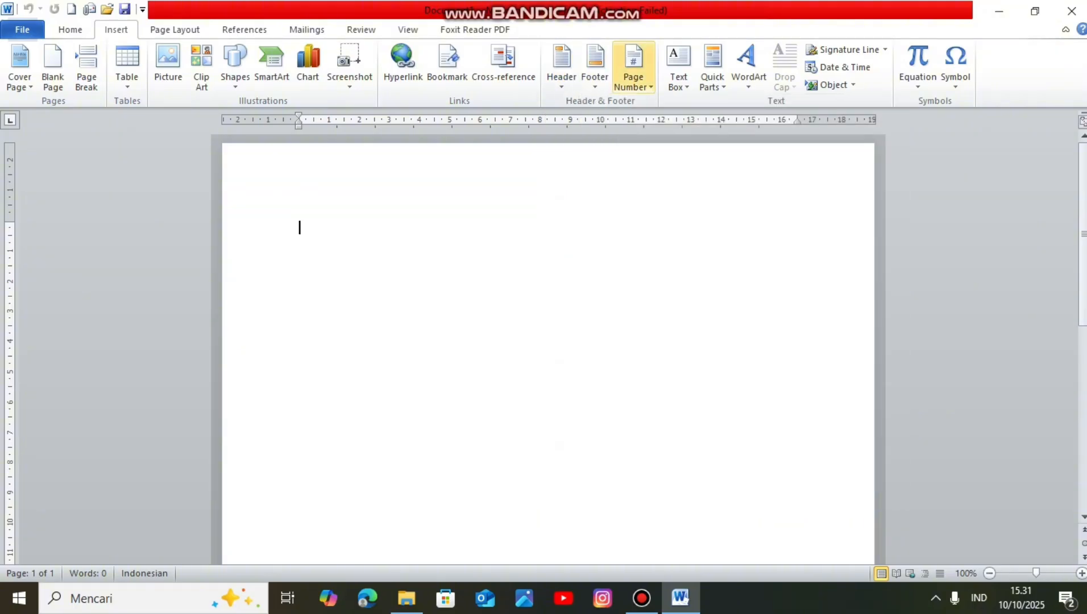
Step: Insert a page number at the top of the page in the Plain Number 1 style
{"action": "left_click", "coordinate": [633, 74]}
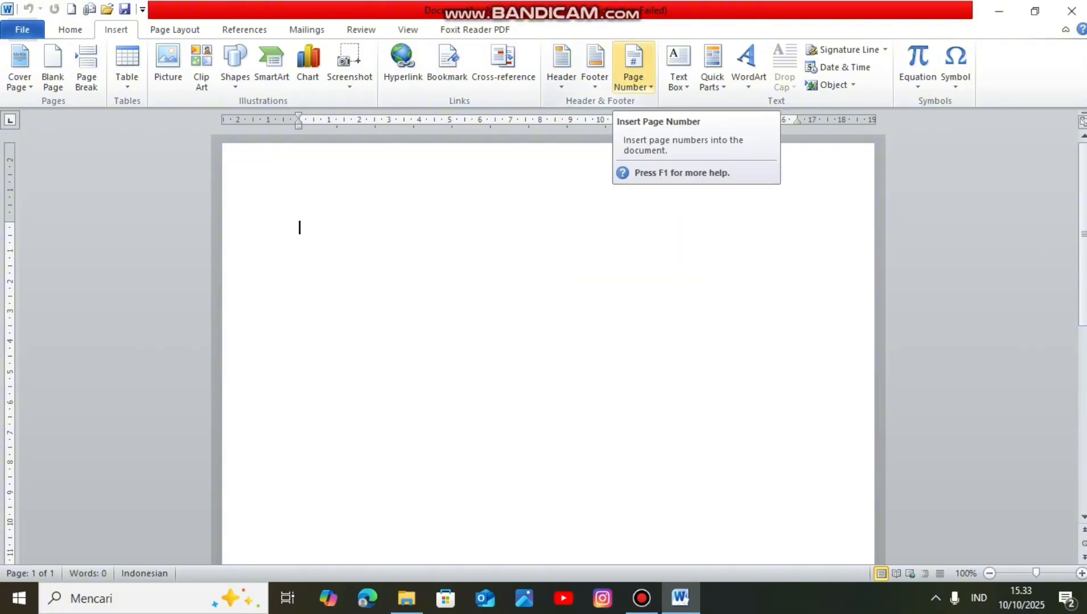
{"action": "left_click", "coordinate": [632, 68]}
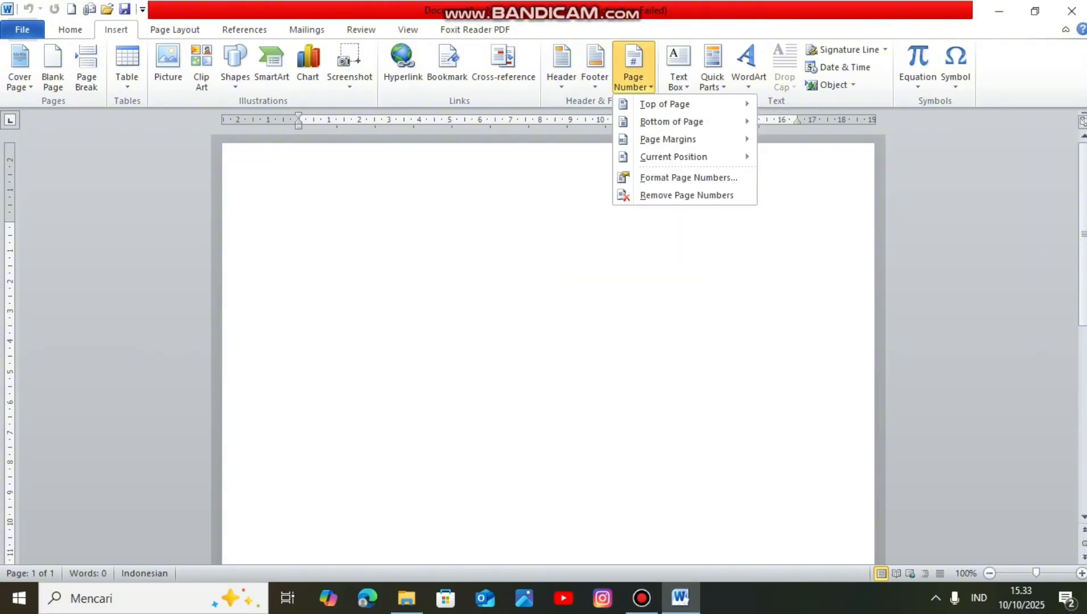
{"action": "mouse_move", "coordinate": [665, 104]}
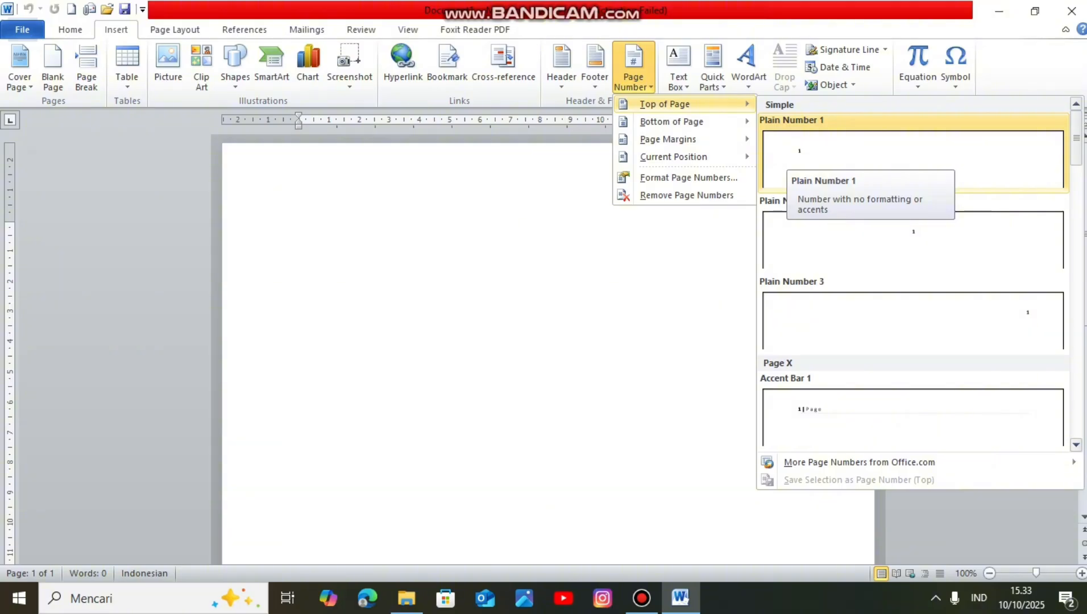
{"action": "left_click", "coordinate": [799, 159]}
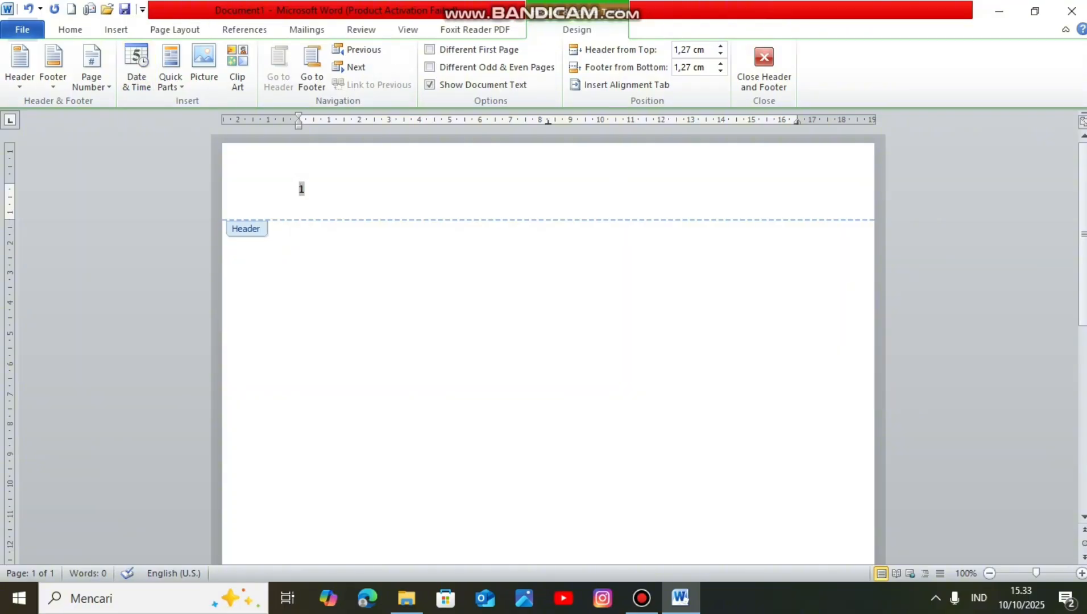
Step: Add a second page number at the bottom of the page in the Plain Number 1 style
{"action": "left_click", "coordinate": [91, 65]}
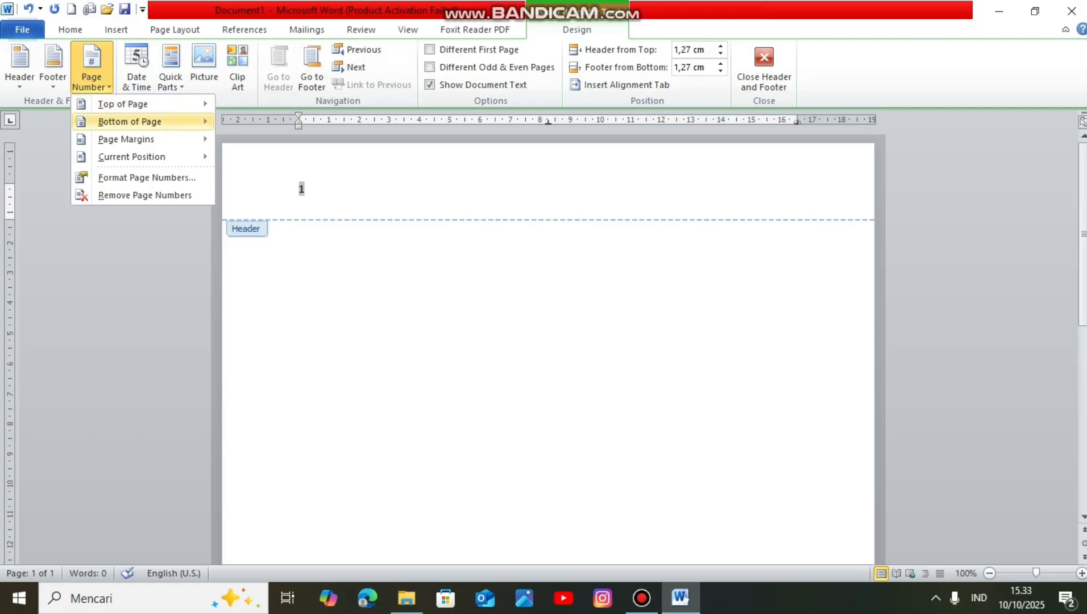
{"action": "mouse_move", "coordinate": [130, 121]}
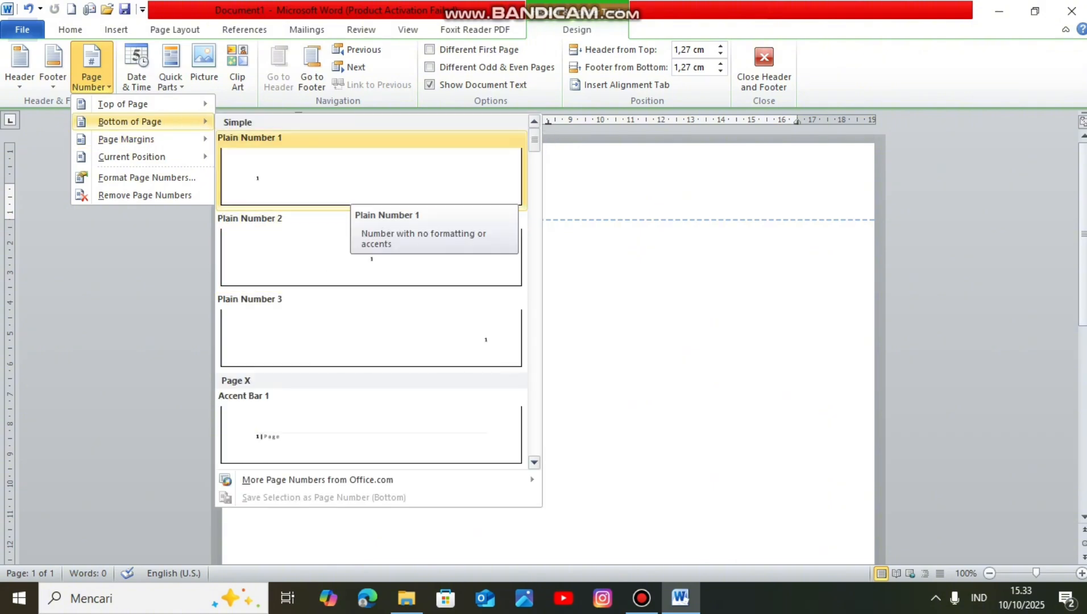
{"action": "left_click", "coordinate": [344, 190]}
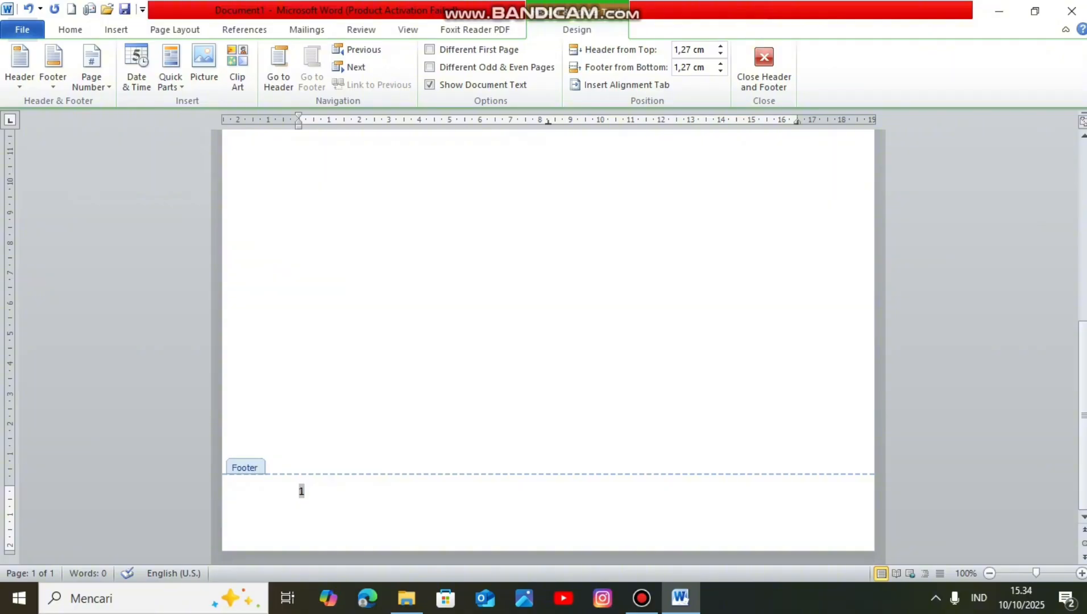
Step: Add a page number in the page margin as Accent Bar, Left and replace it with Accent Bar, Right
{"action": "left_click", "coordinate": [91, 67]}
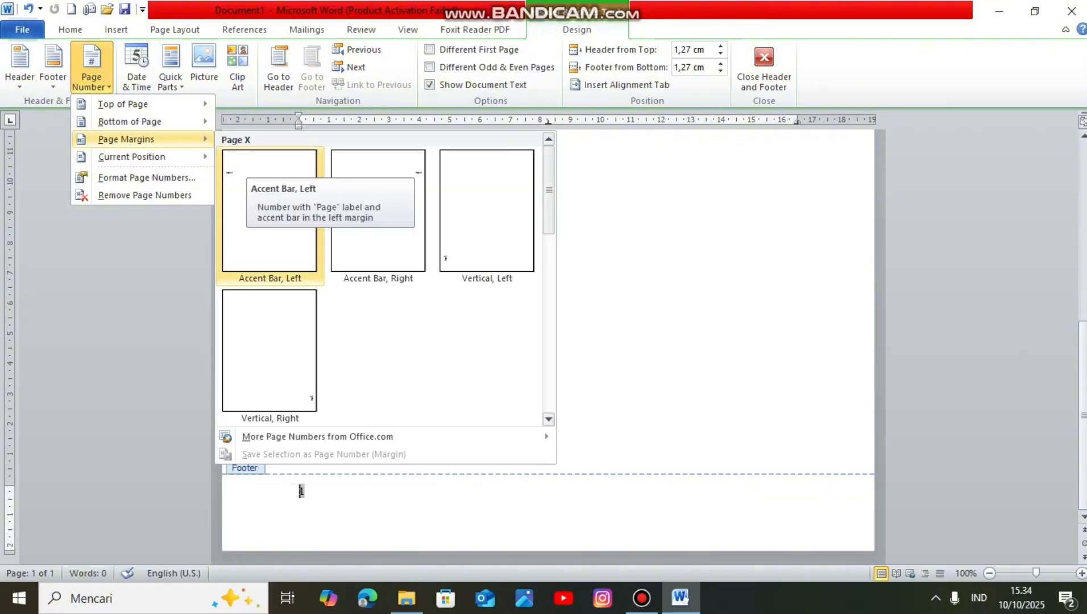
{"action": "left_click", "coordinate": [269, 165]}
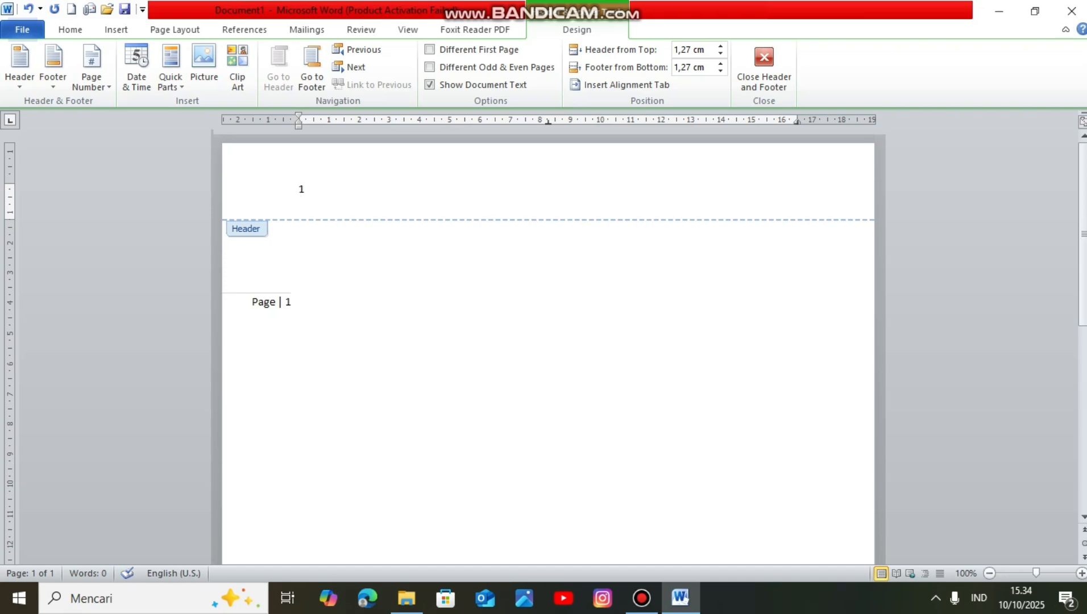
{"action": "left_click", "coordinate": [91, 65]}
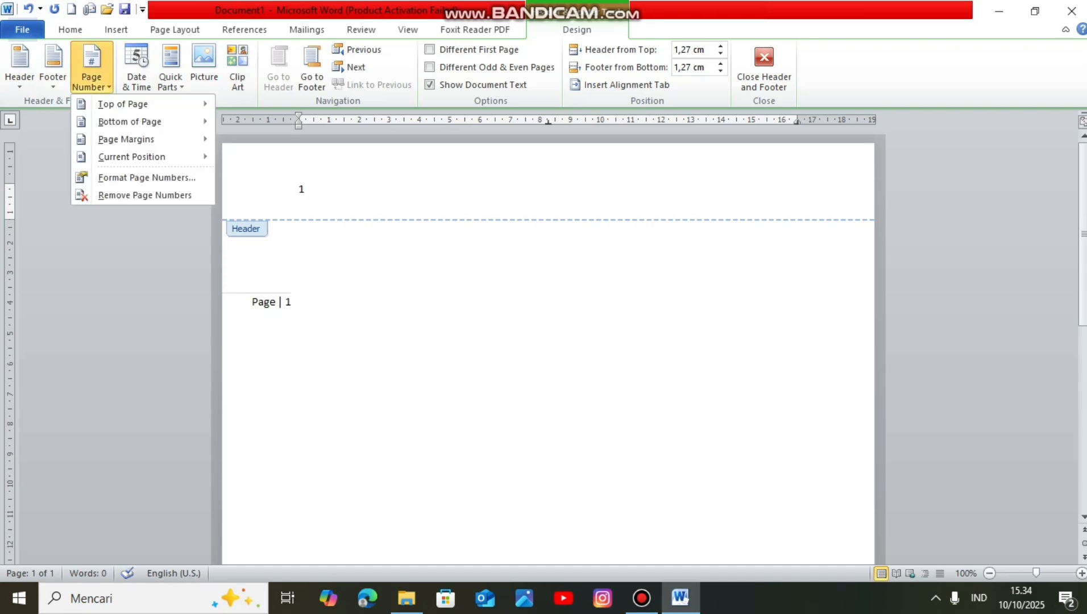
{"action": "mouse_move", "coordinate": [125, 138]}
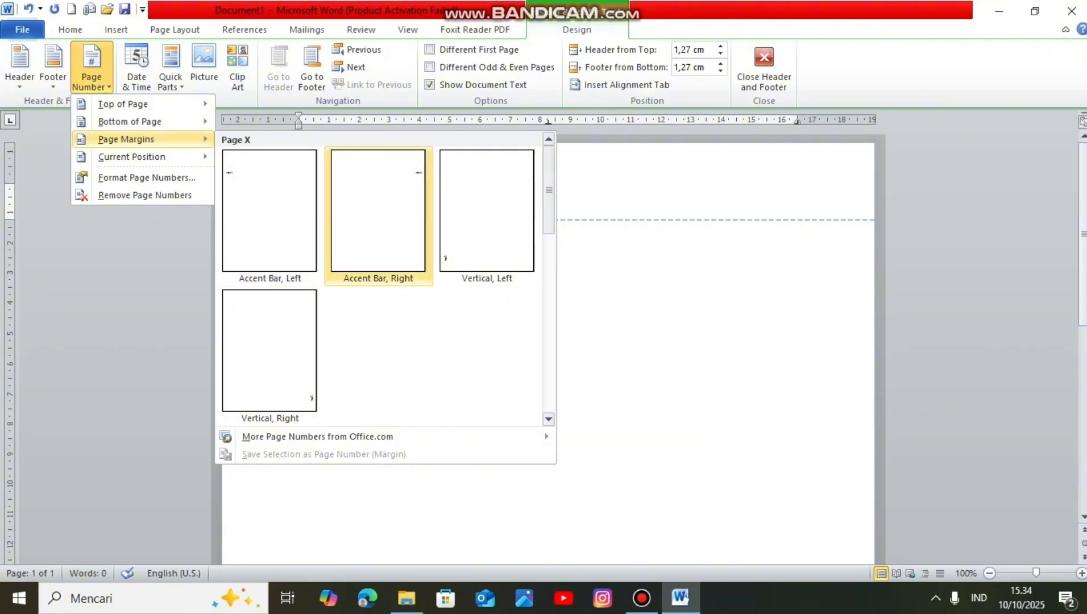
{"action": "left_click", "coordinate": [377, 210]}
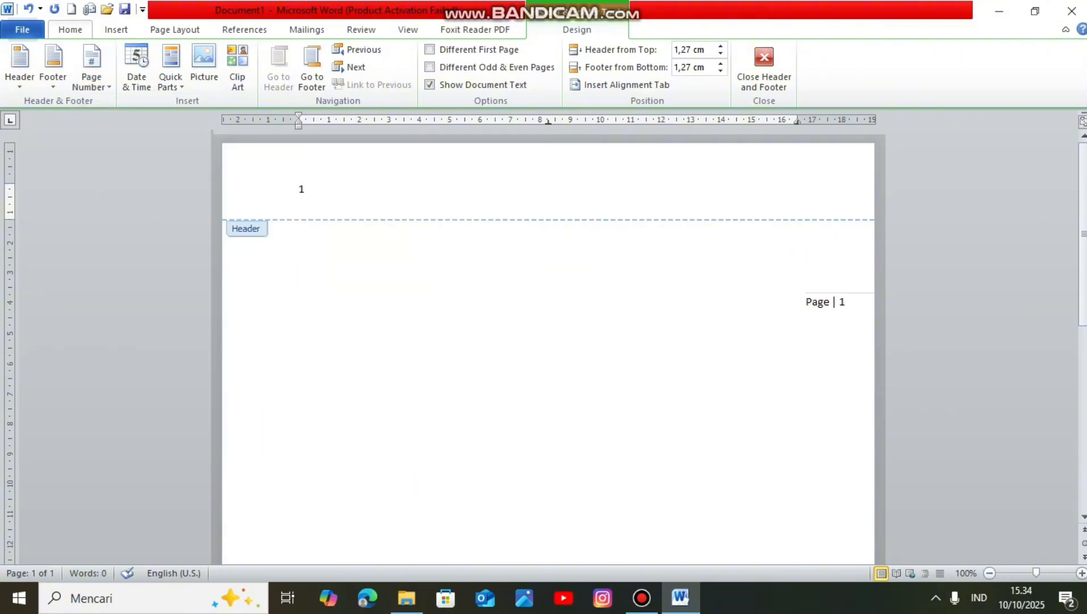
Step: Insert a Plain Number page number at the current position in the header and delete it again
{"action": "left_click", "coordinate": [91, 66]}
{"action": "mouse_move", "coordinate": [142, 157]}
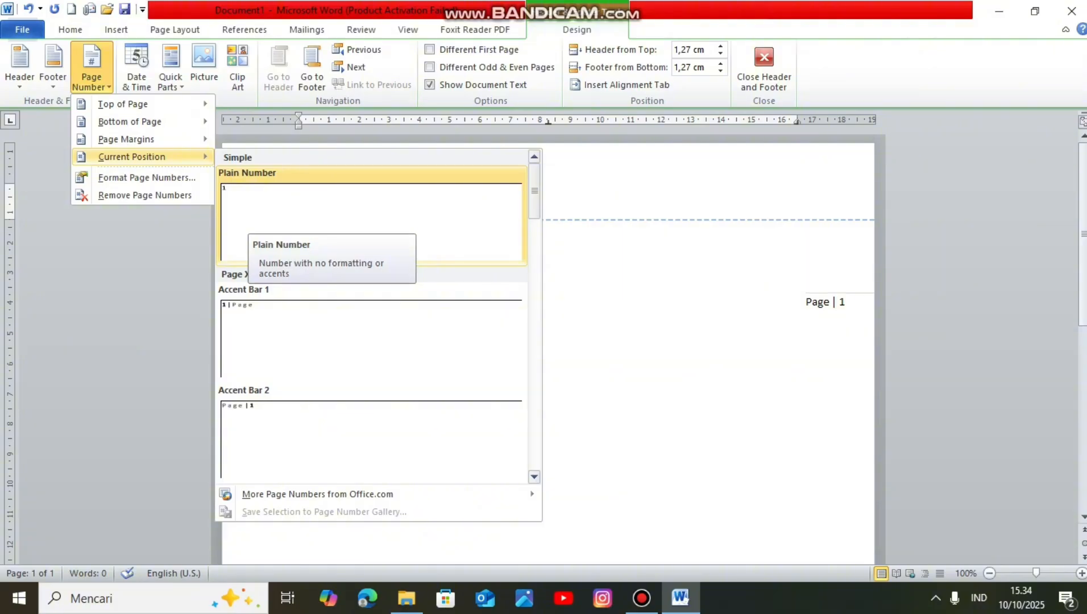
{"action": "left_click", "coordinate": [305, 189]}
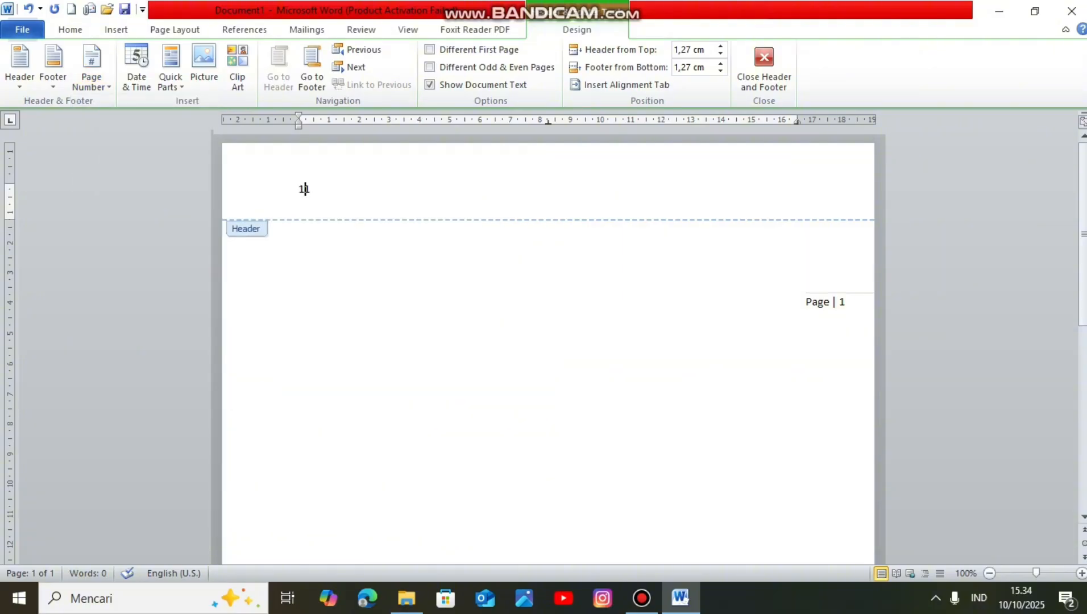
{"action": "key", "text": "BackSpace"}
{"action": "key", "text": "BackSpace"}
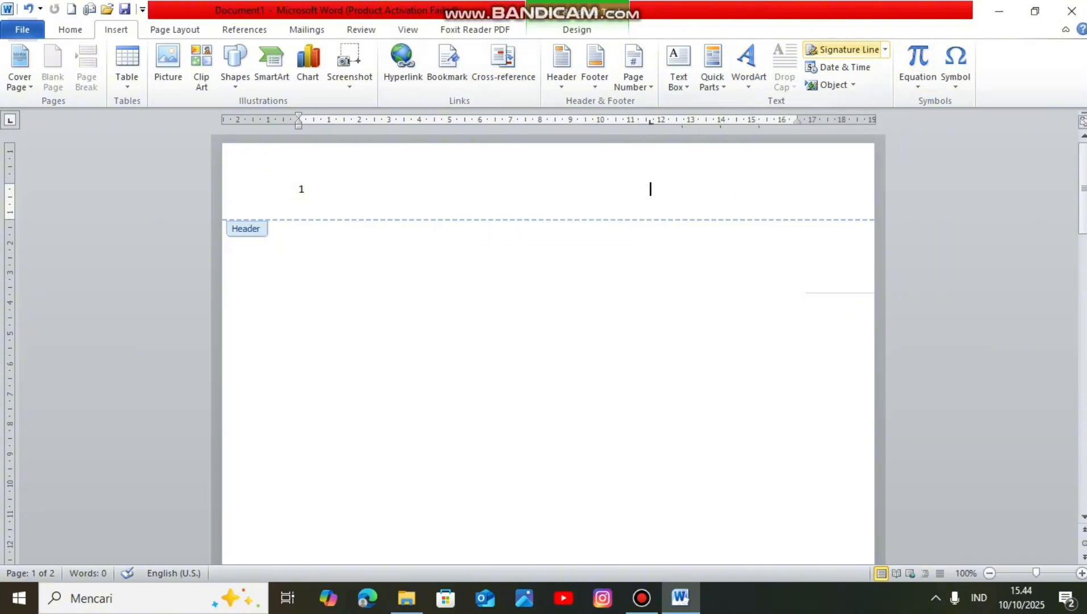
Step: Leave header editing and return to the first page of the document
{"action": "left_click", "coordinate": [884, 49]}
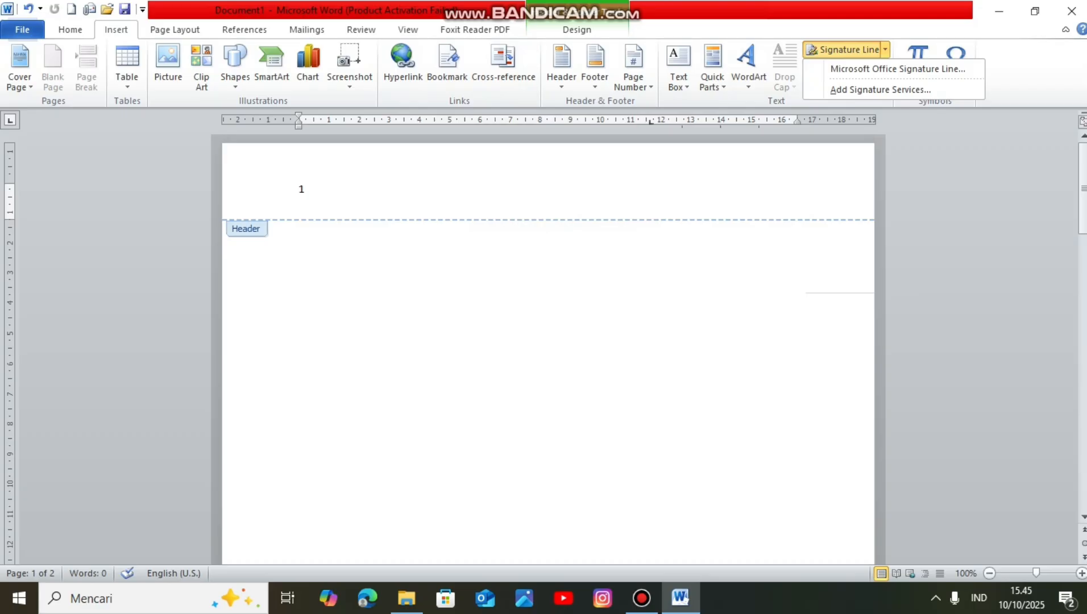
{"action": "left_click", "coordinate": [885, 50]}
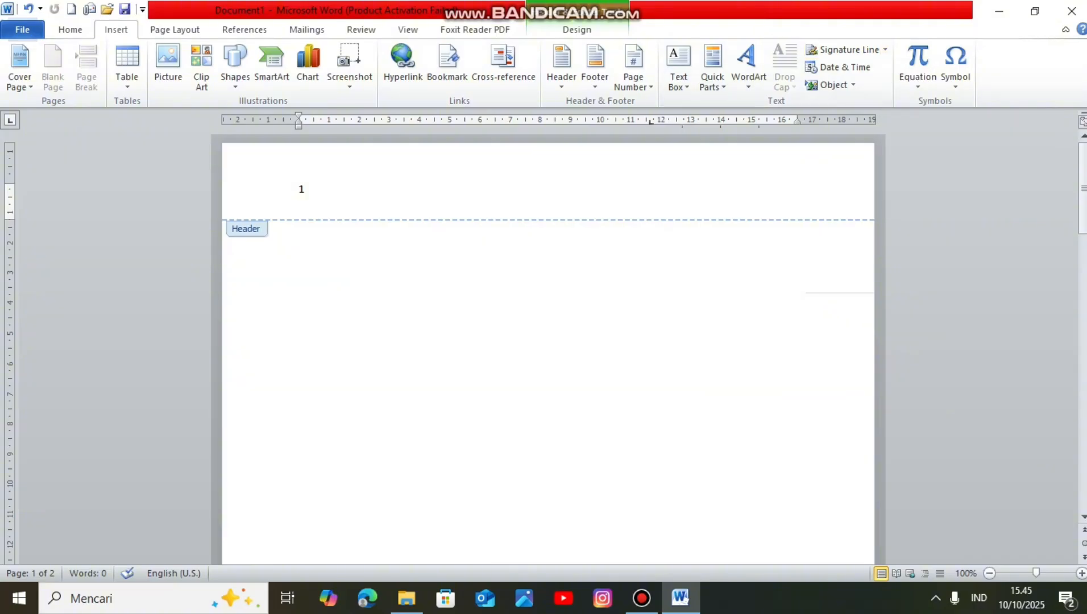
{"action": "key", "text": "Escape"}
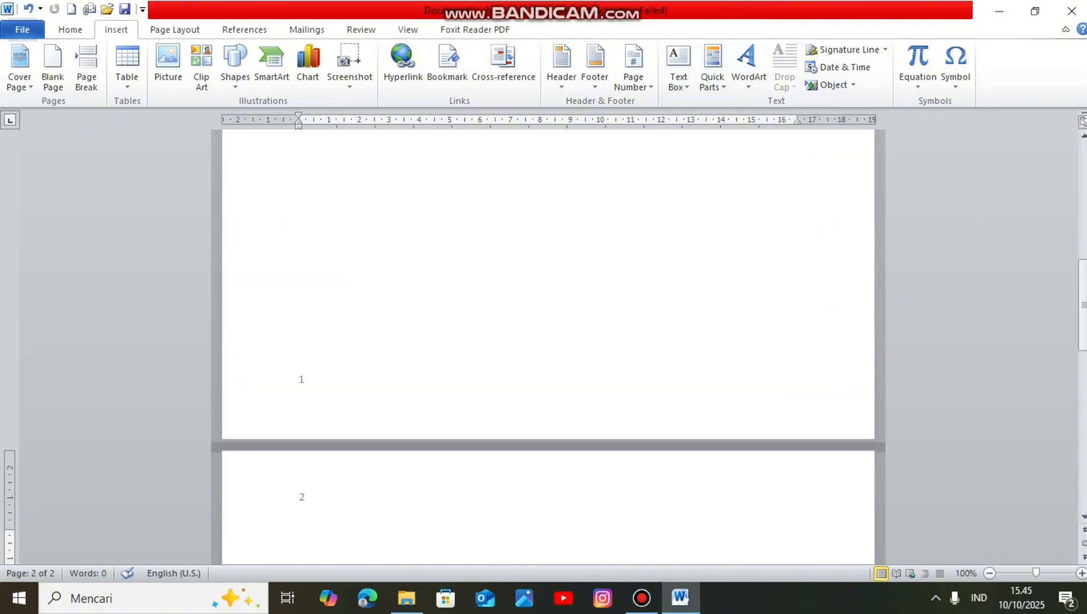
{"action": "left_click_drag", "start_coordinate": [1083, 304], "coordinate": [1083, 189]}
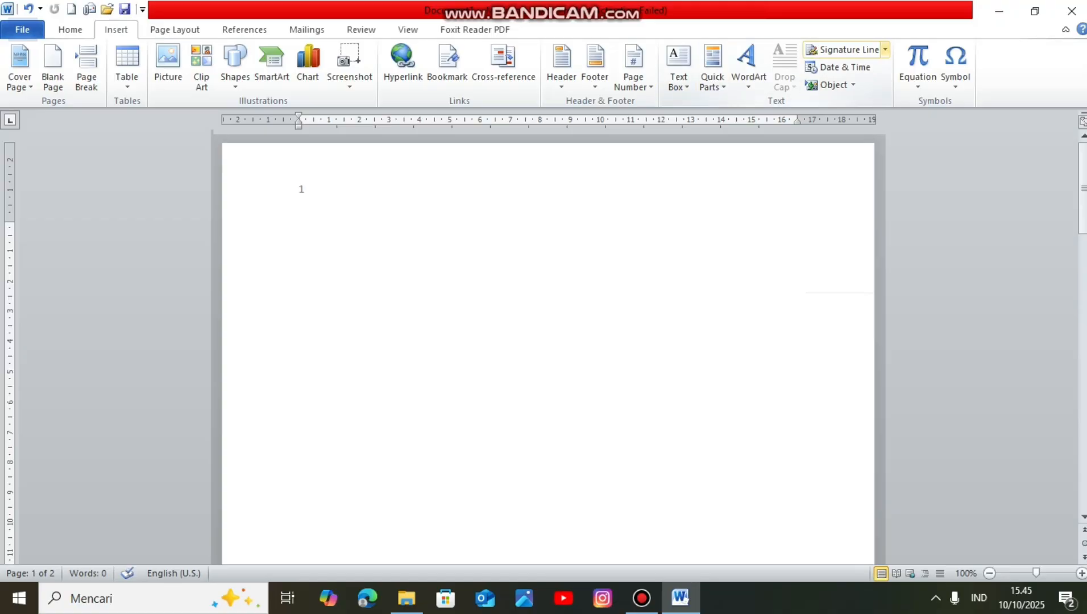
Step: Start inserting a Microsoft Office Signature Line so that its Signature Setup opens
{"action": "left_click", "coordinate": [884, 50]}
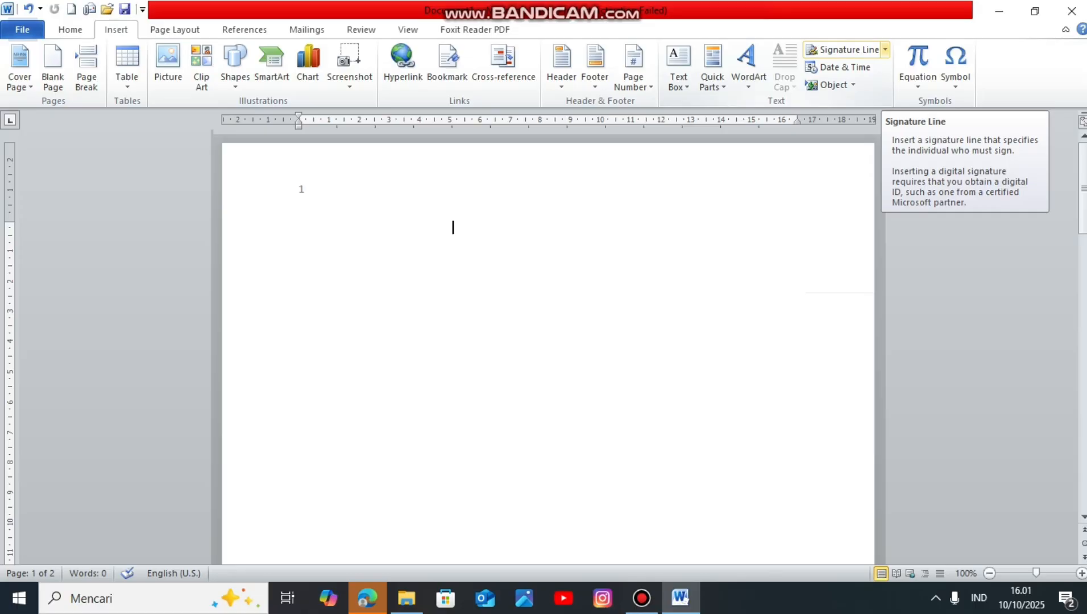
{"action": "left_click", "coordinate": [885, 49]}
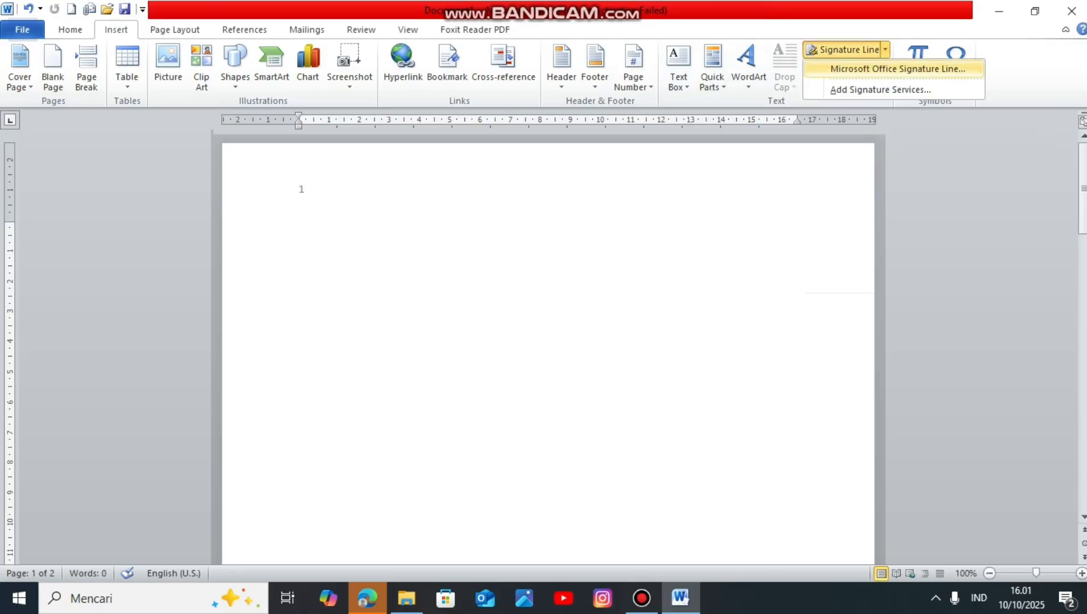
{"action": "left_click", "coordinate": [897, 69]}
{"action": "left_click", "coordinate": [664, 343]}
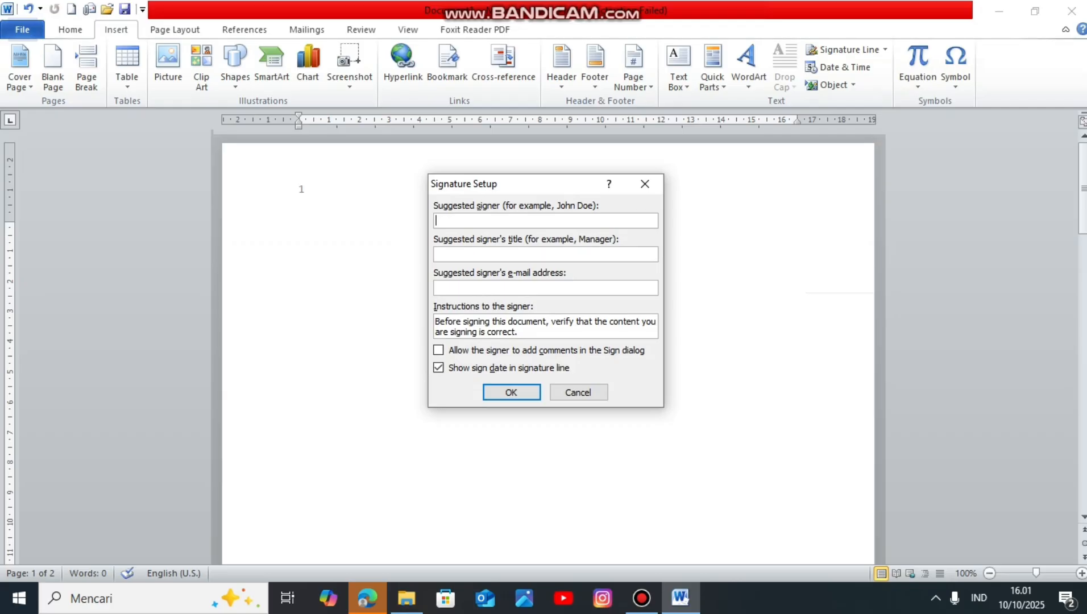
Step: Enter the suggested signer's full name and set the signer's title to HRGA
{"action": "key", "text": "Tab"}
{"action": "type", "text": "HRGA"}
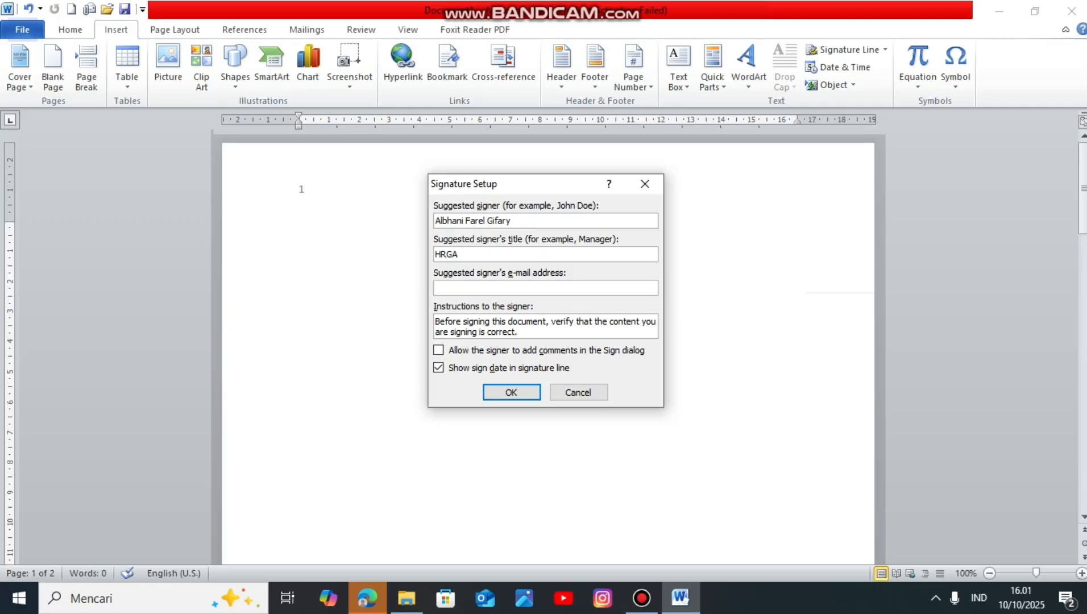
{"action": "key", "text": "BackSpace"}
{"action": "key", "text": "BackSpace"}
{"action": "type", "text": "GA"}
Step: Fill in the suggested signer's e-mail address, insert the signature line, and view it on page 2
{"action": "left_click", "coordinate": [436, 287]}
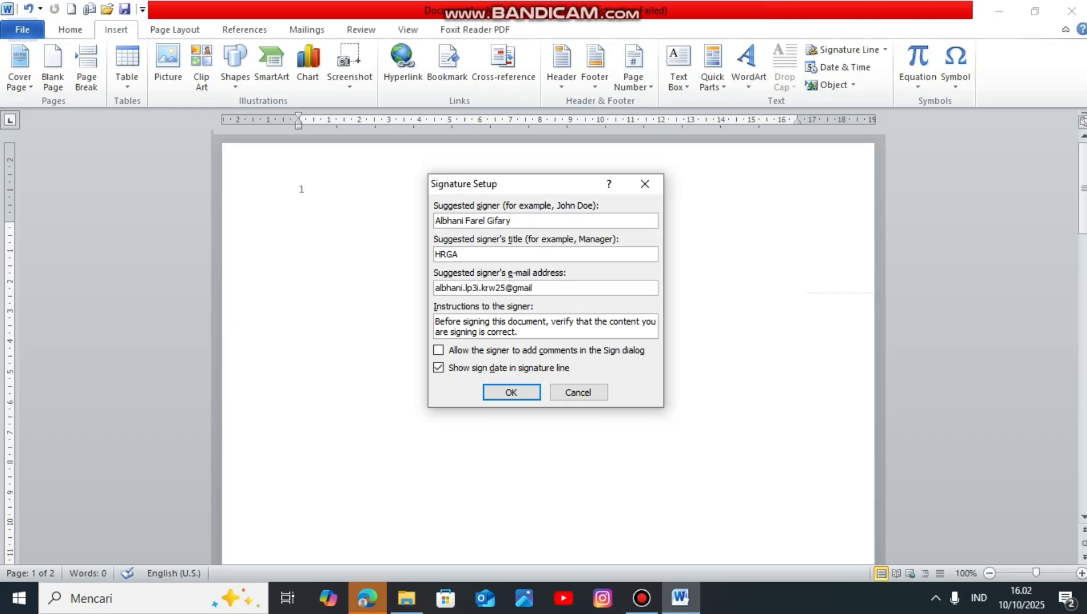
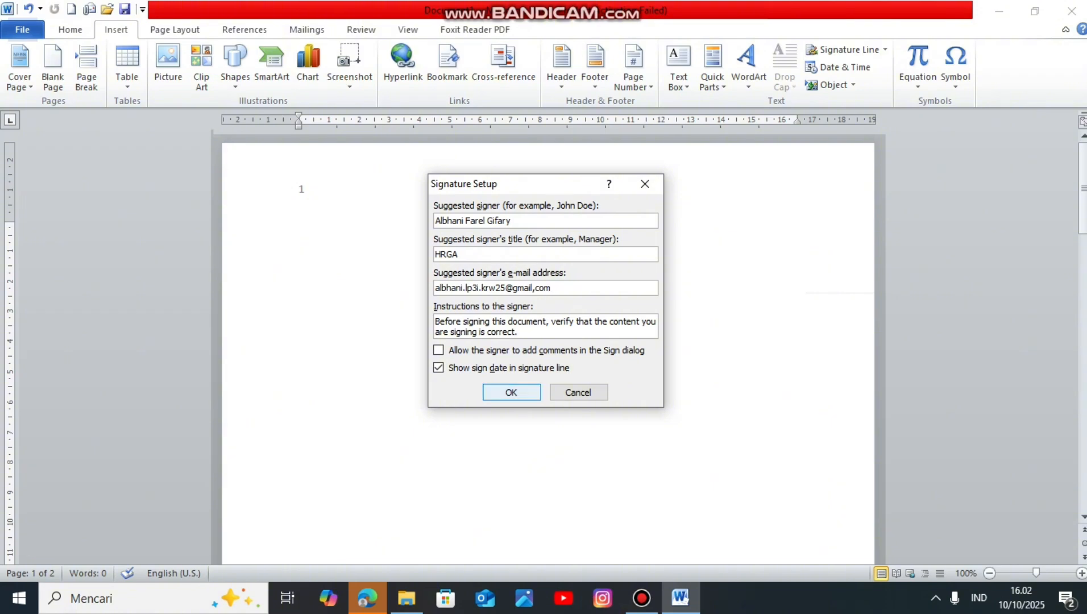
{"action": "key", "text": "Return"}
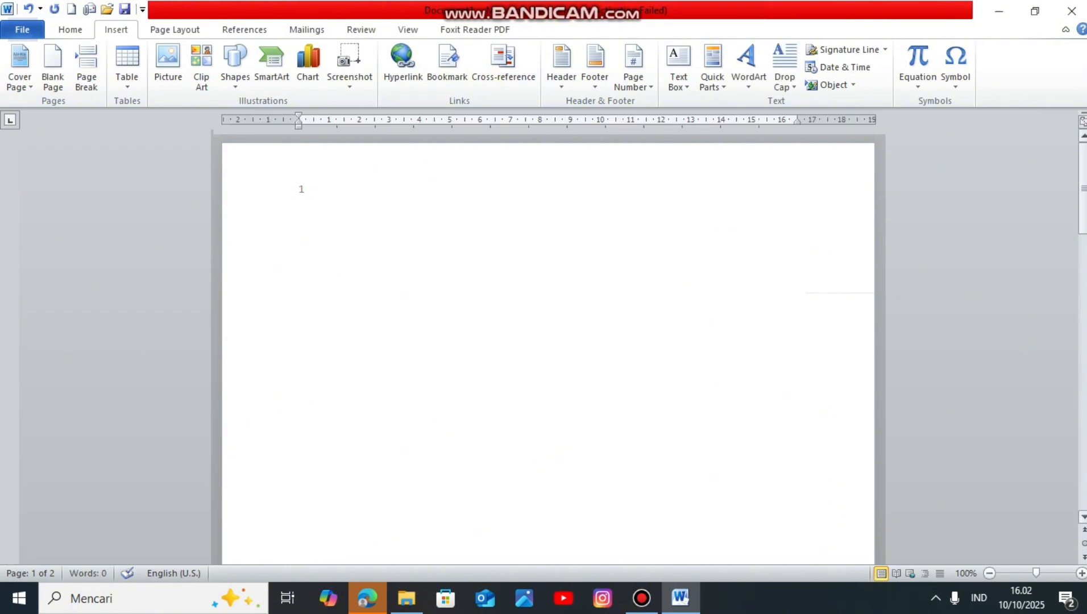
{"action": "left_click_drag", "start_coordinate": [1082, 216], "coordinate": [1083, 319]}
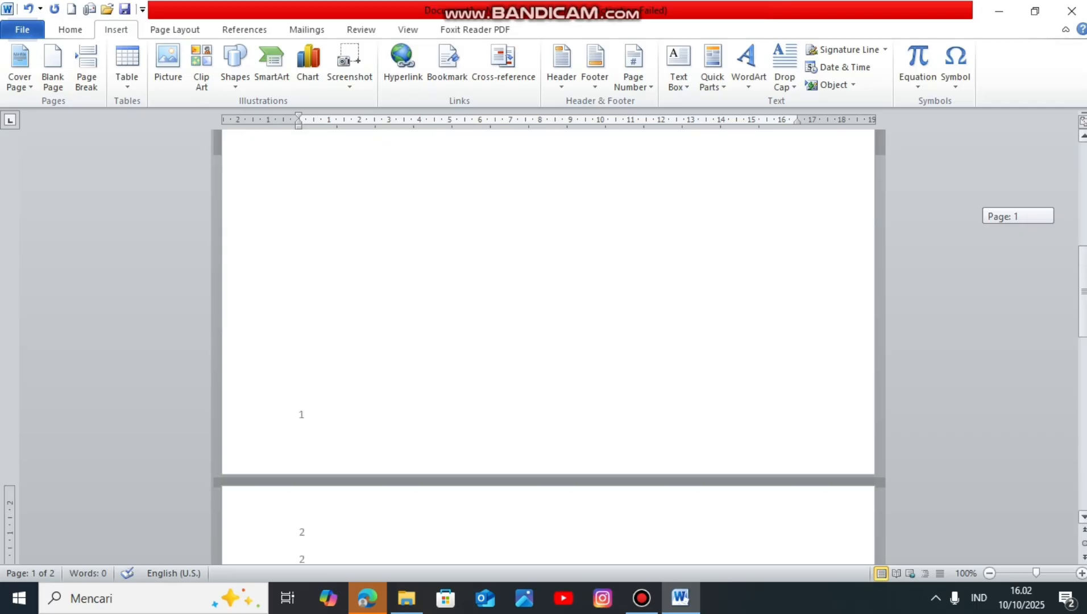
{"action": "left_click_drag", "start_coordinate": [1083, 319], "coordinate": [1083, 367]}
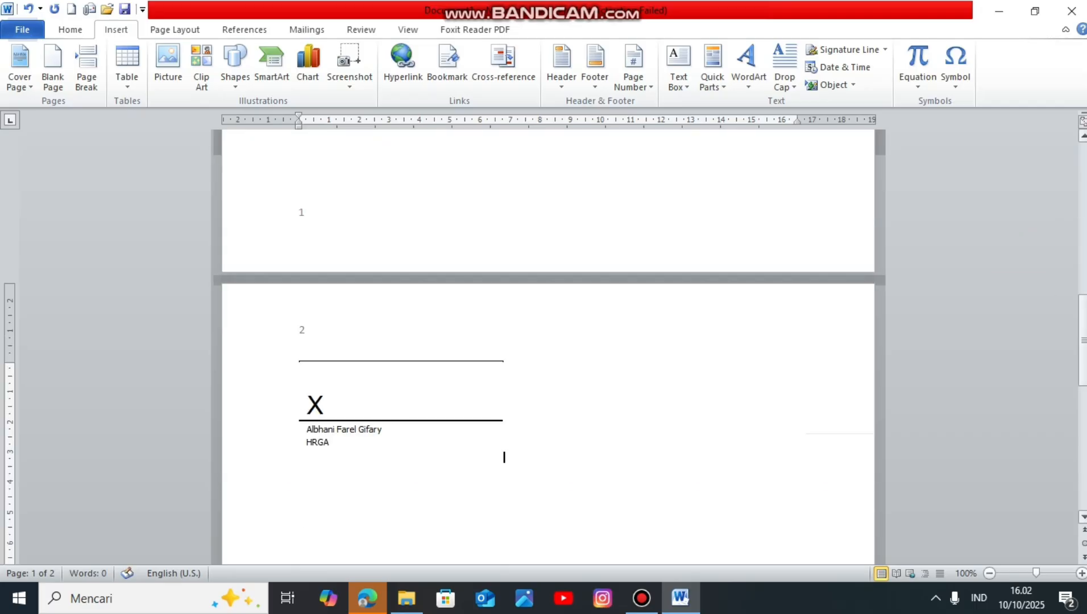
Step: Insert the date in the 10/10/2025 format at the start of page 1
{"action": "left_click_drag", "start_coordinate": [1083, 321], "coordinate": [1082, 336]}
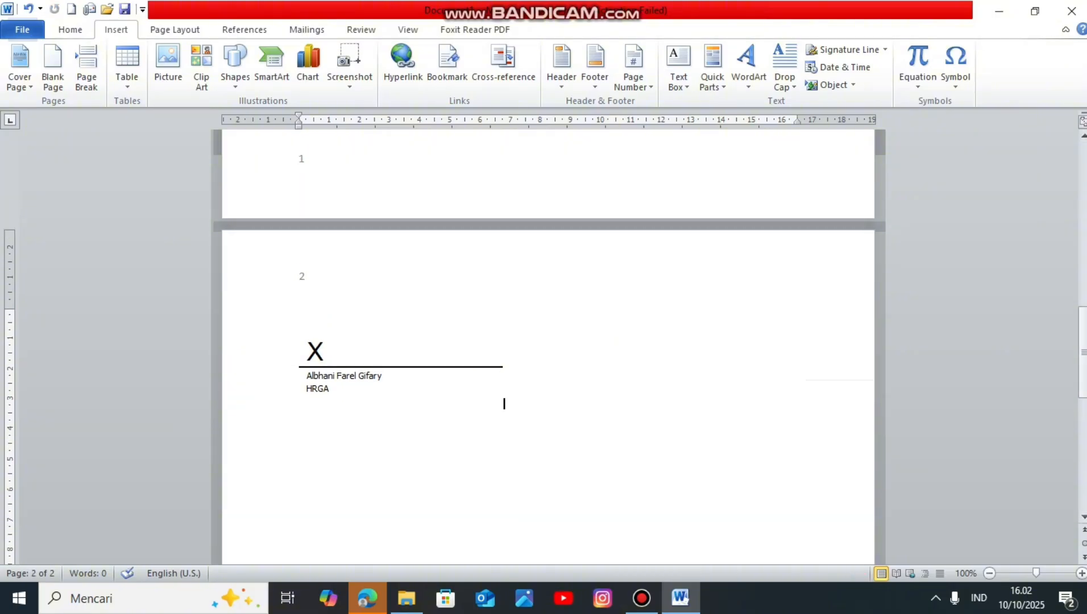
{"action": "left_click", "coordinate": [400, 358]}
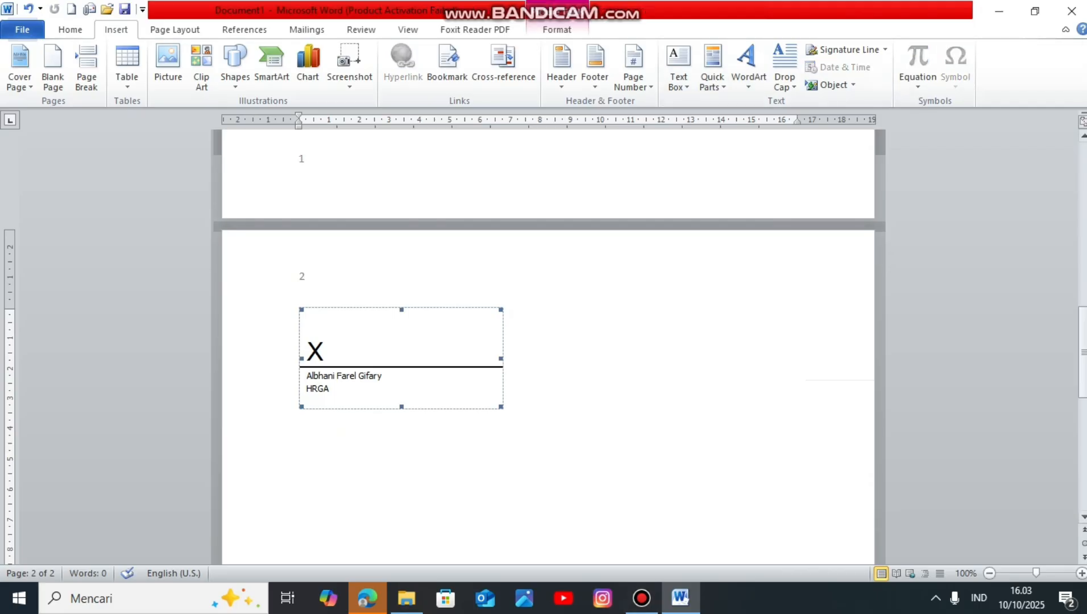
{"action": "left_click_drag", "start_coordinate": [1083, 357], "coordinate": [1083, 216]}
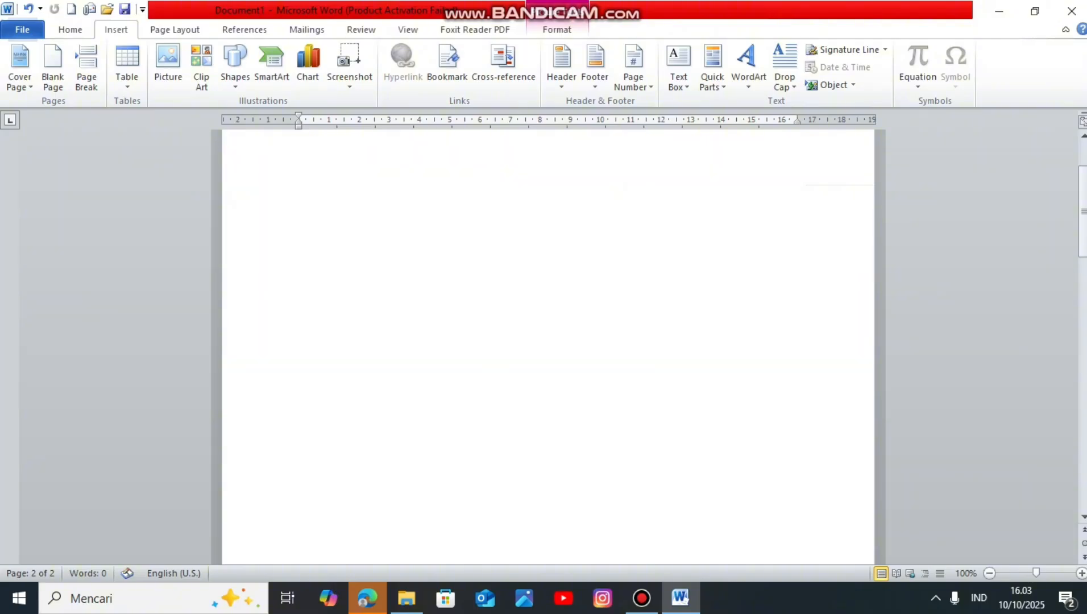
{"action": "left_click", "coordinate": [299, 228]}
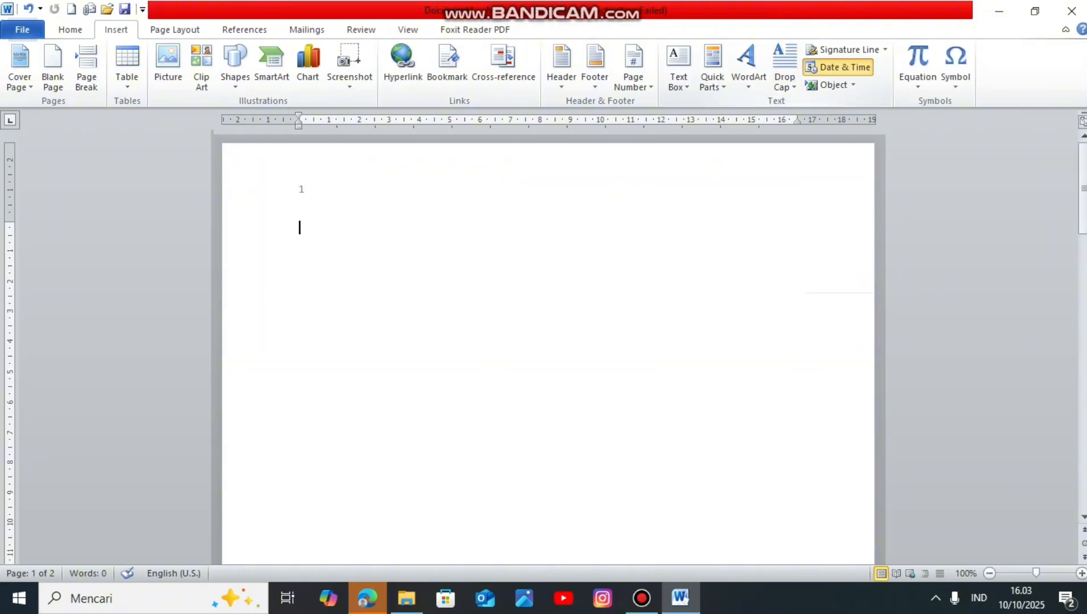
{"action": "left_click", "coordinate": [845, 67]}
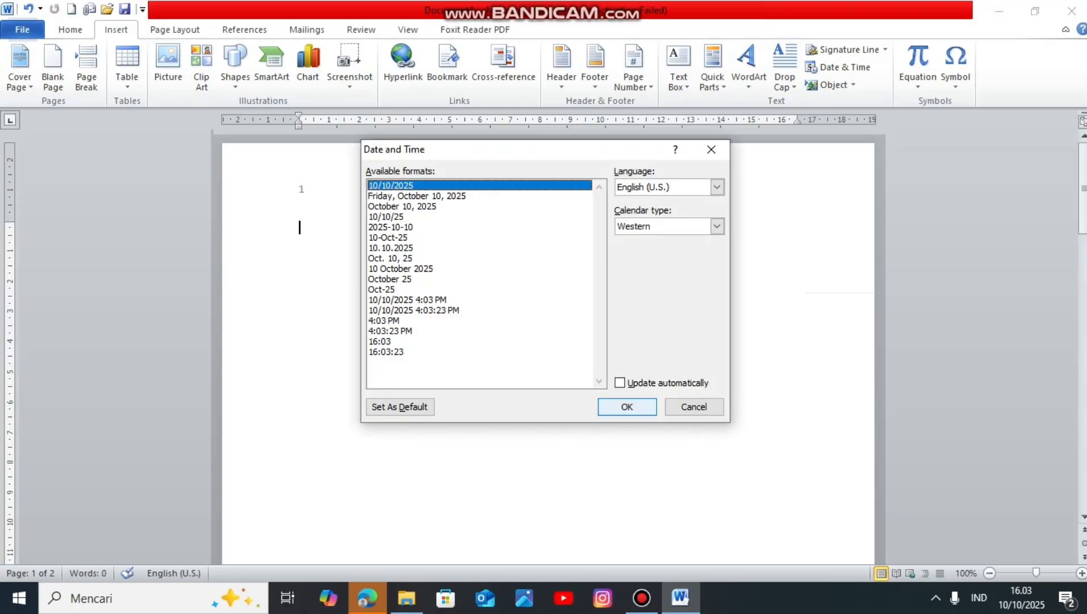
{"action": "key", "text": "Return"}
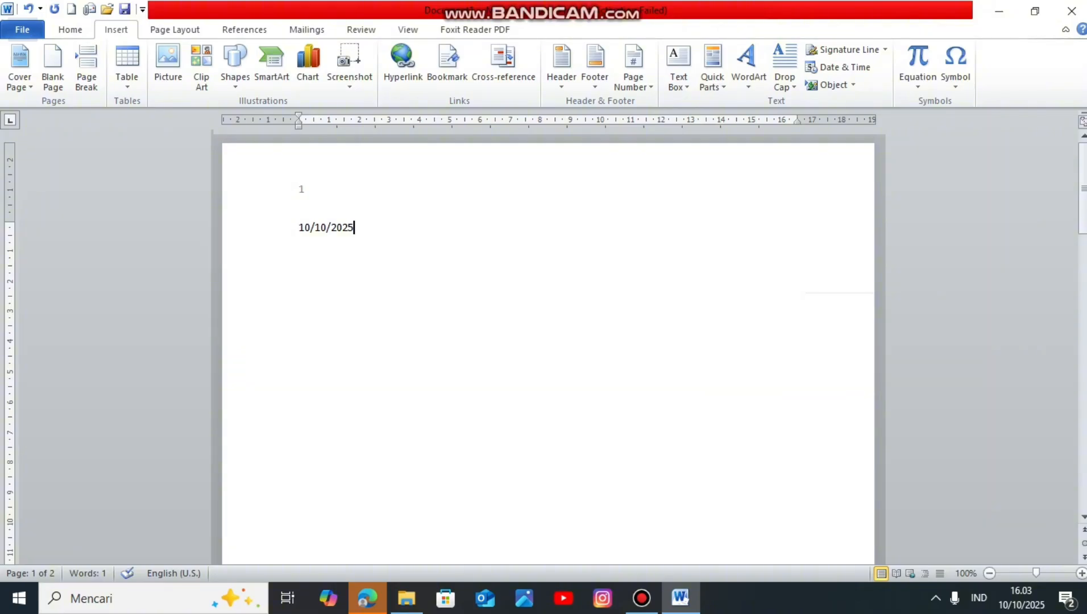
Step: Delete the inserted date from page 1
{"action": "key", "text": "BackSpace"}
{"action": "key", "text": "BackSpace"}
{"action": "key", "text": "BackSpace"}
{"action": "key", "text": "BackSpace"}
{"action": "key", "text": "BackSpace"}
{"action": "key", "text": "BackSpace"}
{"action": "key", "text": "BackSpace"}
{"action": "key", "text": "BackSpace"}
{"action": "key", "text": "BackSpace"}
{"action": "key", "text": "BackSpace"}
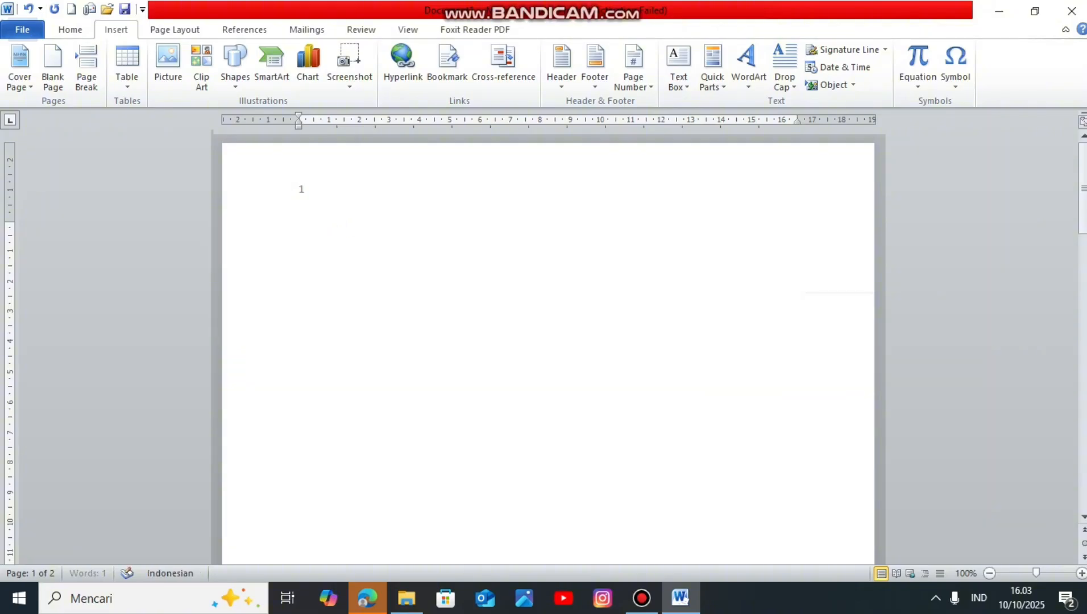
Step: Insert the date directly after the signature line, using the 10/10/2025 format
{"action": "left_click_drag", "start_coordinate": [1083, 174], "coordinate": [1083, 345]}
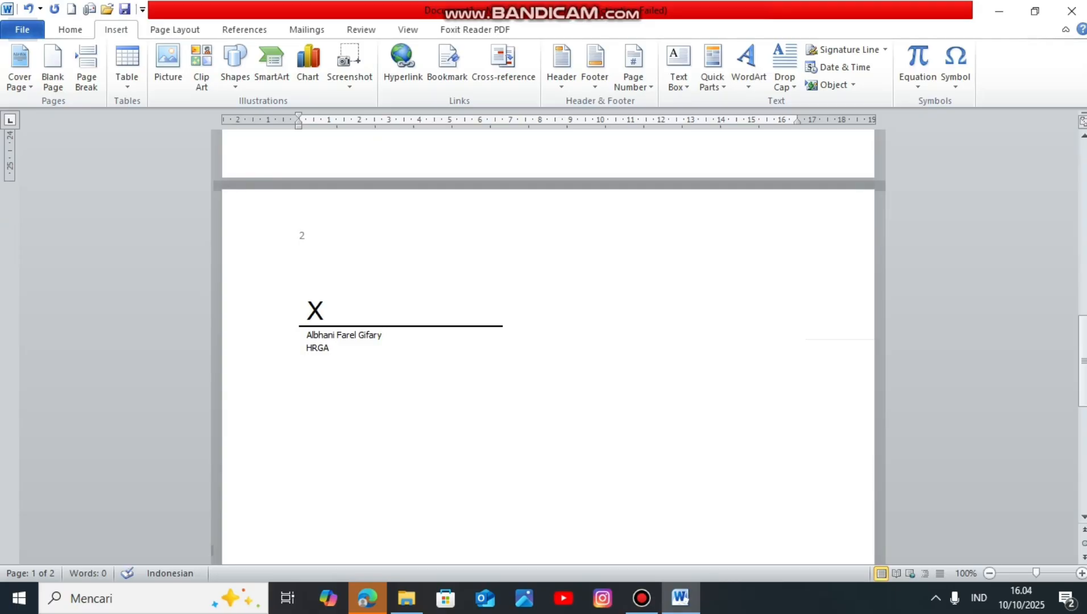
{"action": "left_click", "coordinate": [392, 319]}
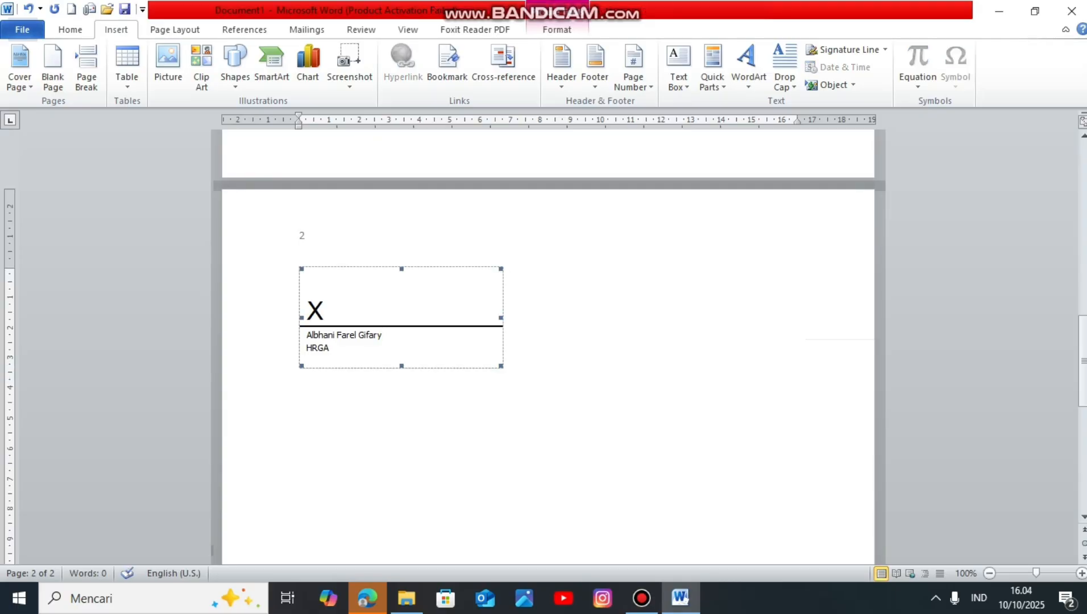
{"action": "left_click_drag", "start_coordinate": [392, 319], "coordinate": [400, 335]}
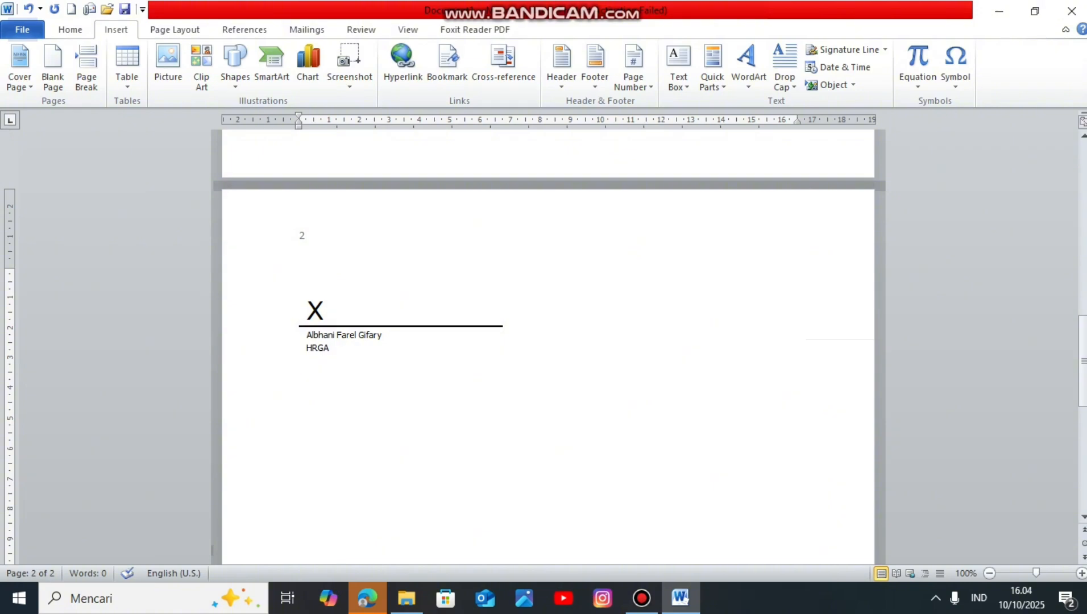
{"action": "left_click", "coordinate": [400, 326]}
{"action": "left_click", "coordinate": [503, 362]}
{"action": "double_click", "coordinate": [731, 389]}
{"action": "left_click", "coordinate": [837, 67]}
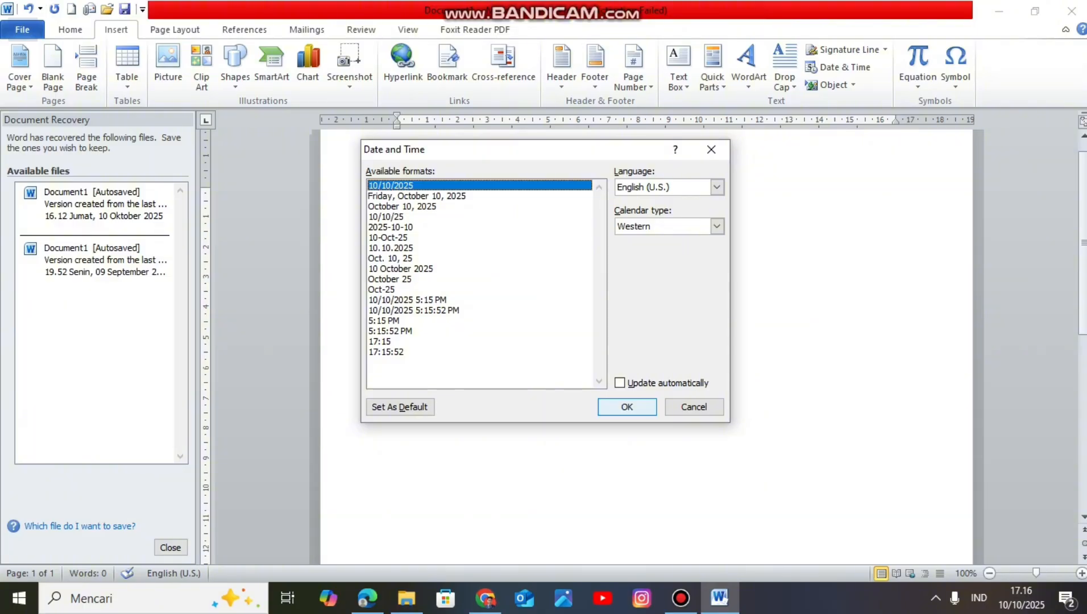
{"action": "left_click", "coordinate": [626, 406]}
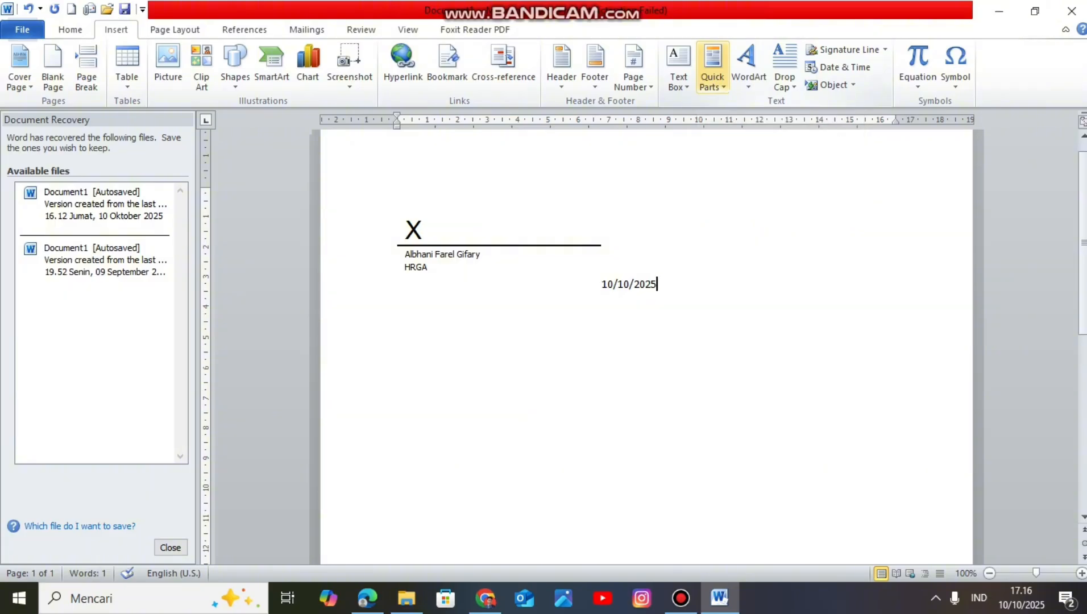
Step: Show the available Quick Parts options
{"action": "left_click", "coordinate": [712, 74]}
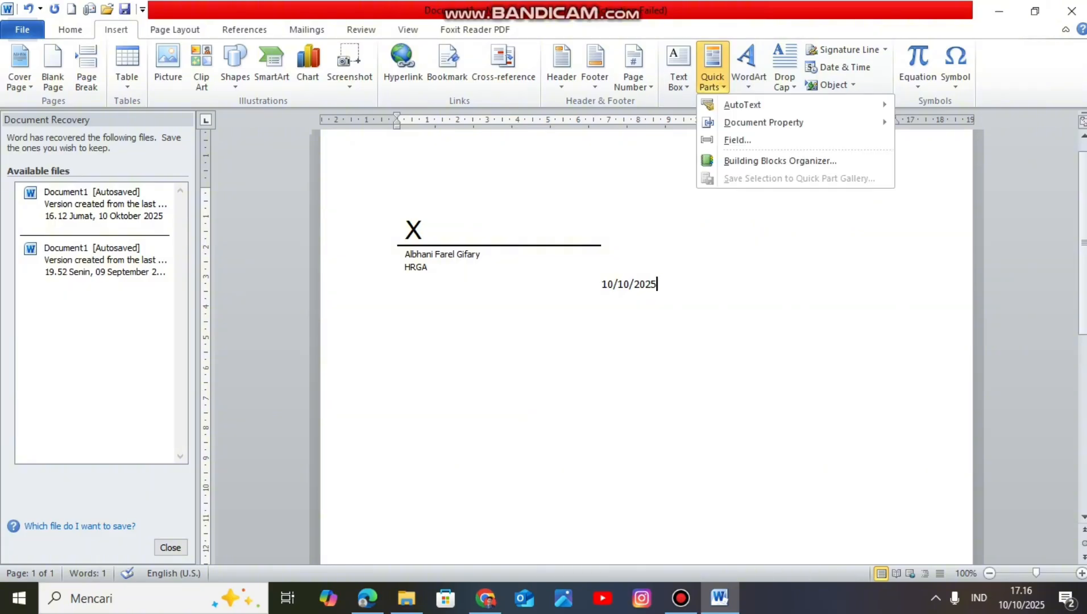
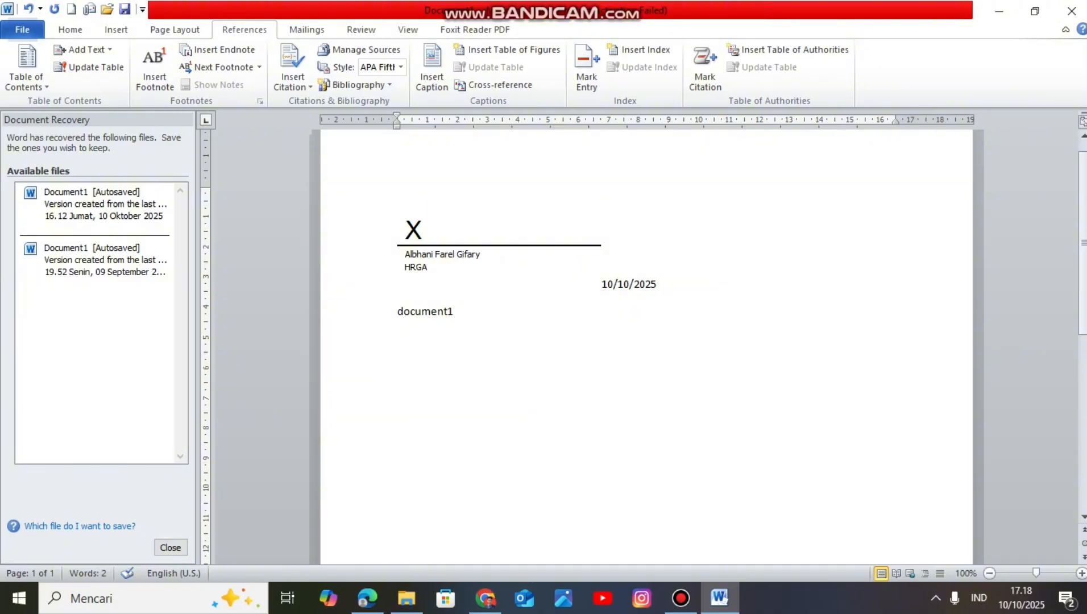
Step: Insert a footnote on a new line below "document1" with the text "buku diary."
{"action": "key", "text": "Return"}
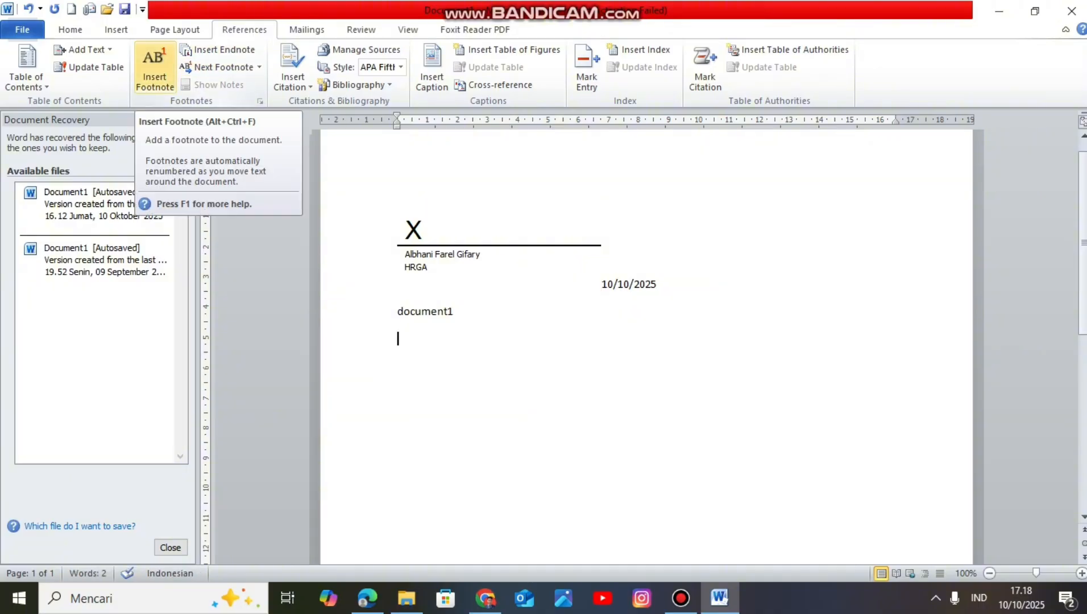
{"action": "left_click", "coordinate": [154, 71]}
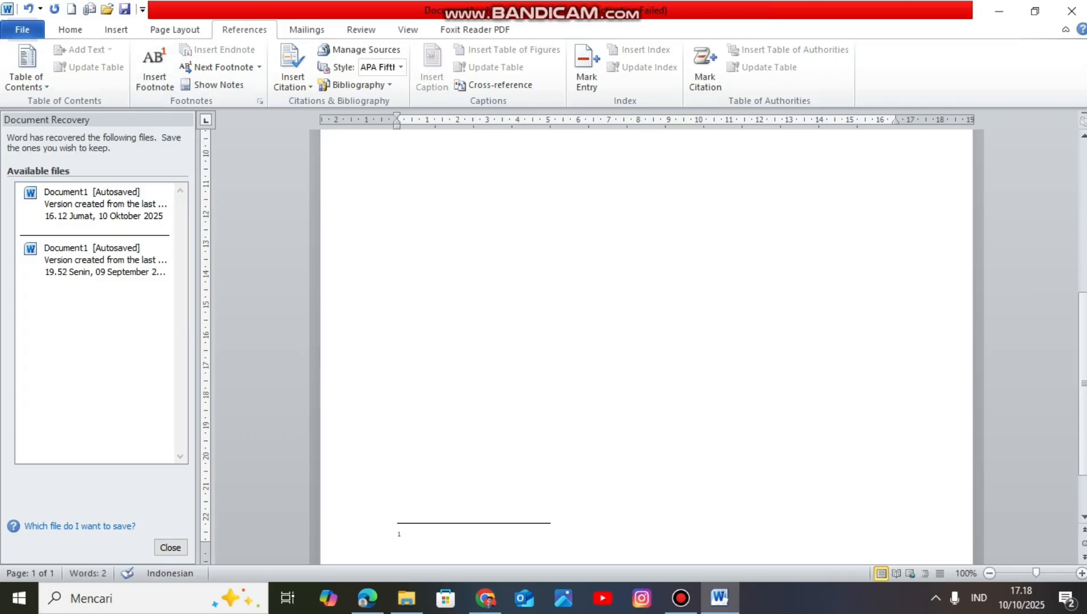
{"action": "scroll", "coordinate": [646, 341], "scroll_direction": "down", "scroll_amount": 2}
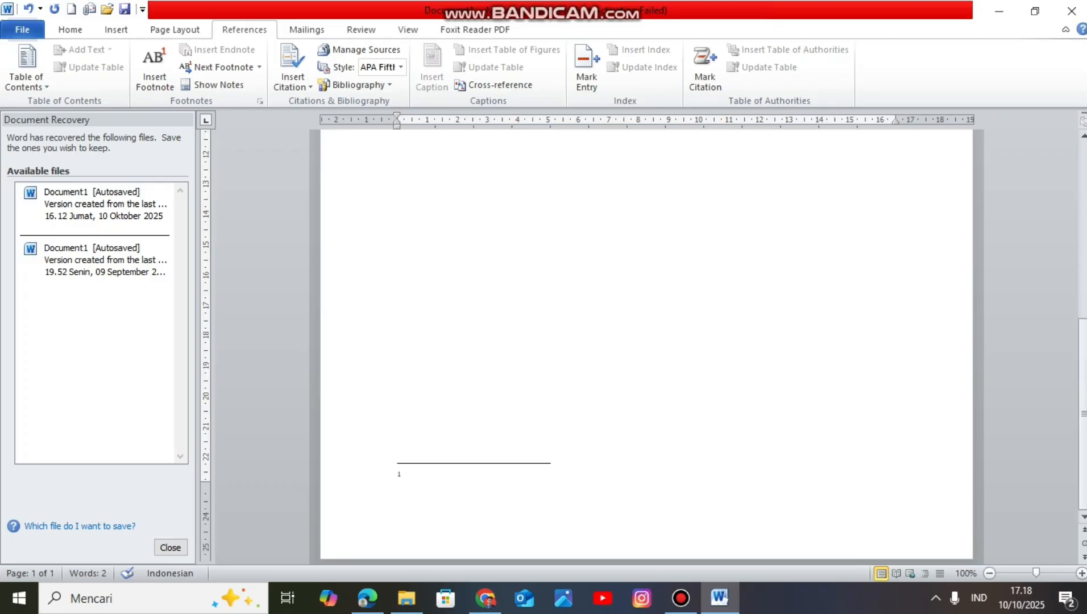
{"action": "type", "text": "buku diary."}
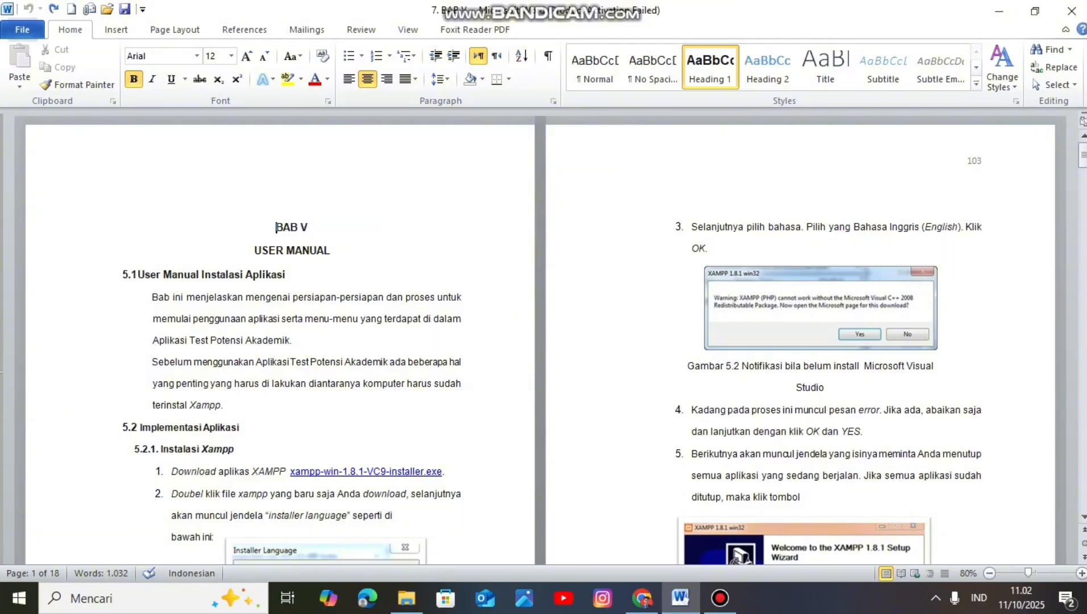
Step: Start a Microsoft Office signature line on the blank last page, numbered 119, and acknowledge the digital signature notice
{"action": "key", "text": "End"}
{"action": "key", "text": "ctrl+End"}
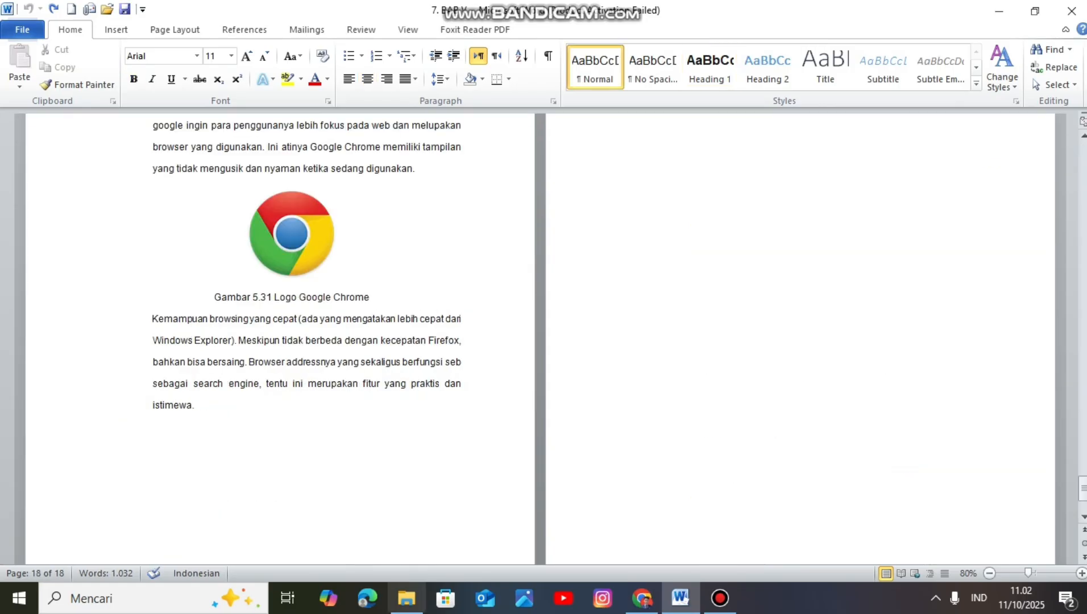
{"action": "mouse_move", "coordinate": [1082, 487]}
{"action": "left_mouse_down"}
{"action": "mouse_move", "coordinate": [1083, 441]}
{"action": "mouse_move", "coordinate": [1083, 496]}
{"action": "left_mouse_up"}
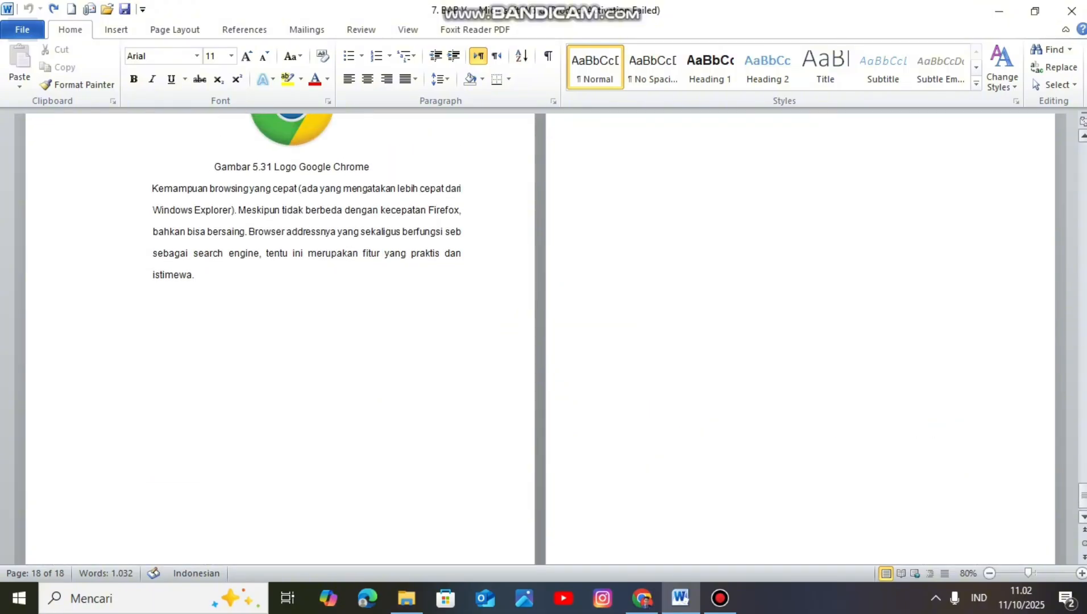
{"action": "scroll", "coordinate": [672, 398], "scroll_direction": "up", "scroll_amount": 5}
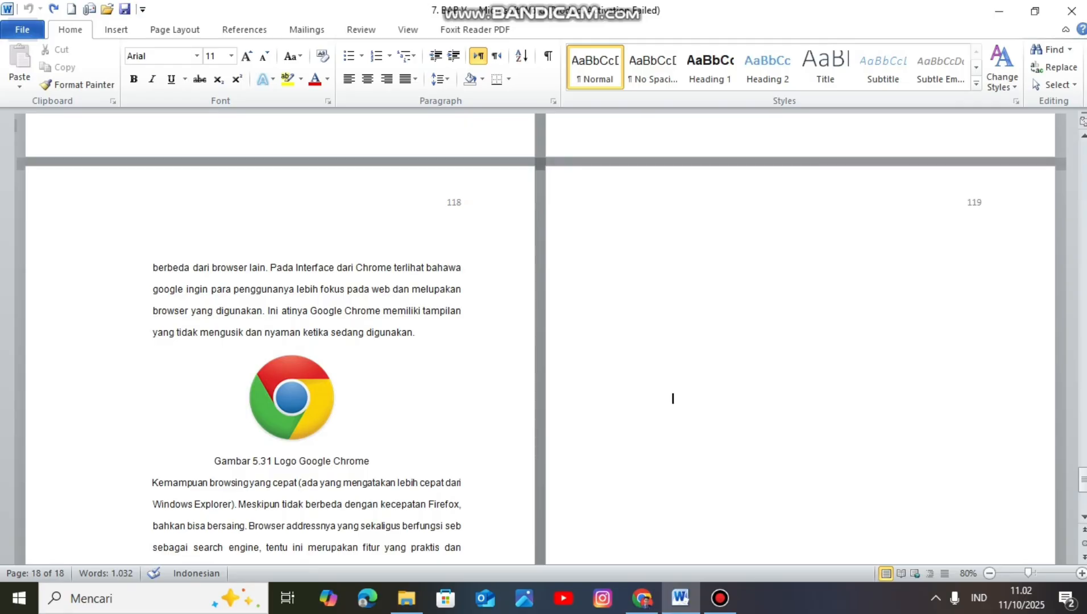
{"action": "double_click", "coordinate": [969, 202]}
{"action": "double_click", "coordinate": [672, 399]}
{"action": "left_click", "coordinate": [116, 29]}
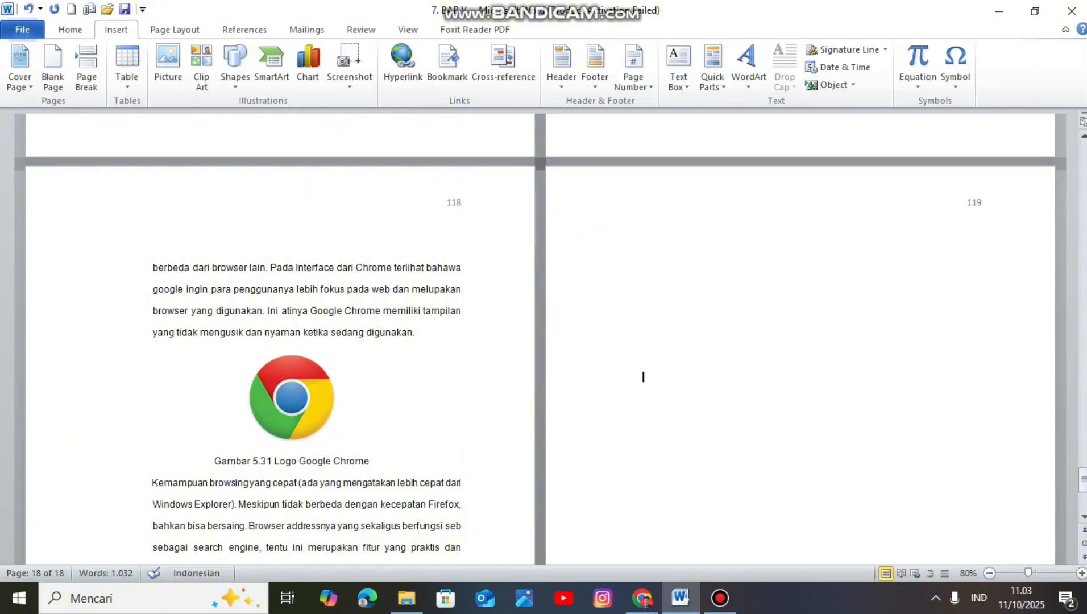
{"action": "left_click", "coordinate": [885, 49]}
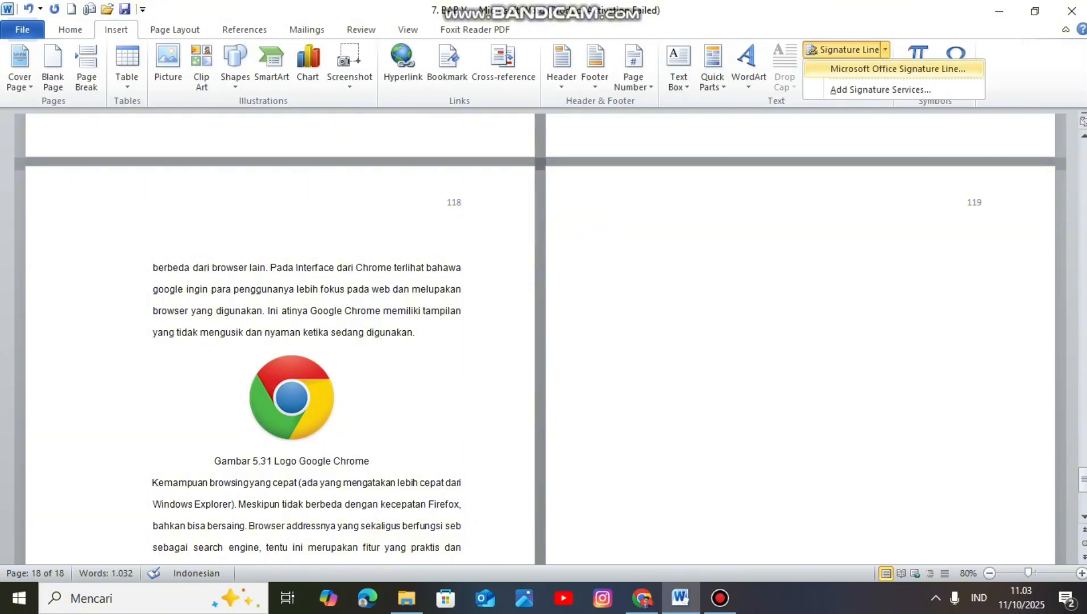
{"action": "left_click", "coordinate": [898, 69]}
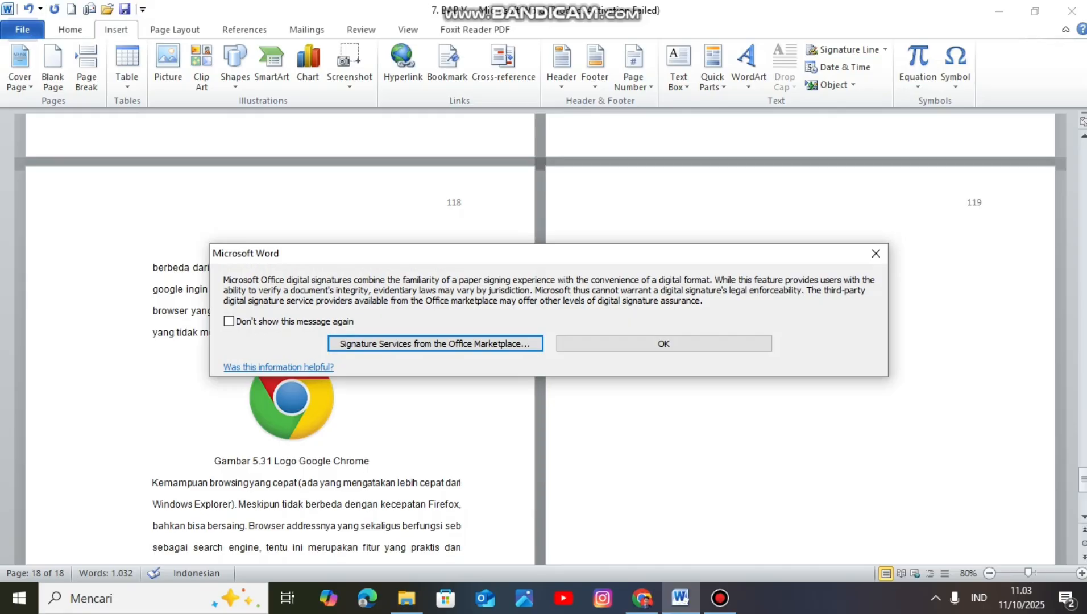
{"action": "left_click", "coordinate": [663, 343]}
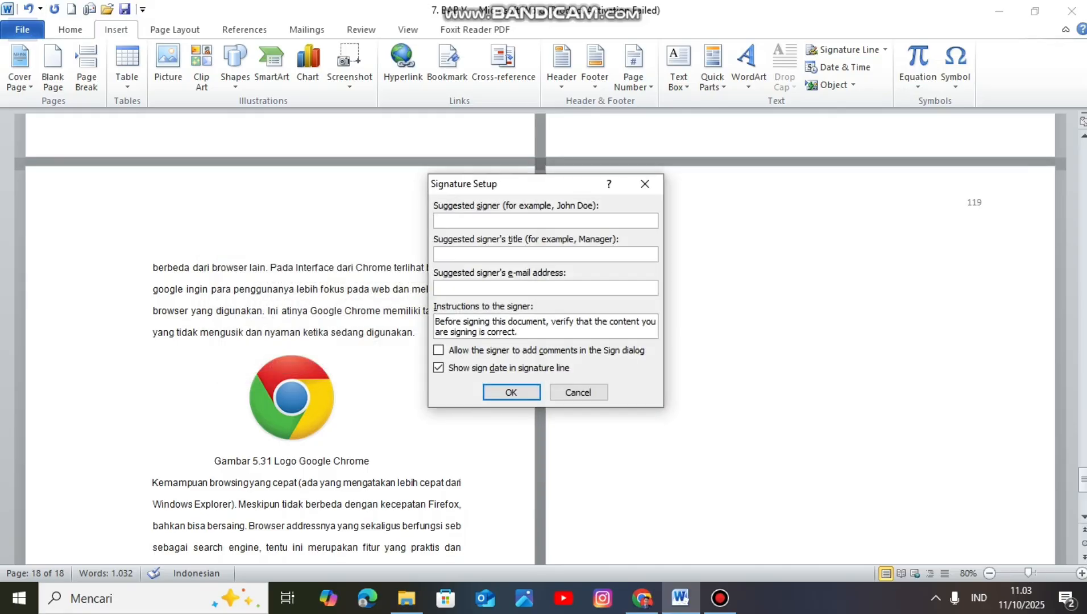
Step: Enter the suggested signer's full name and set the signer's title to HRGA
{"action": "left_click", "coordinate": [437, 254]}
{"action": "type", "text": "HRGA"}
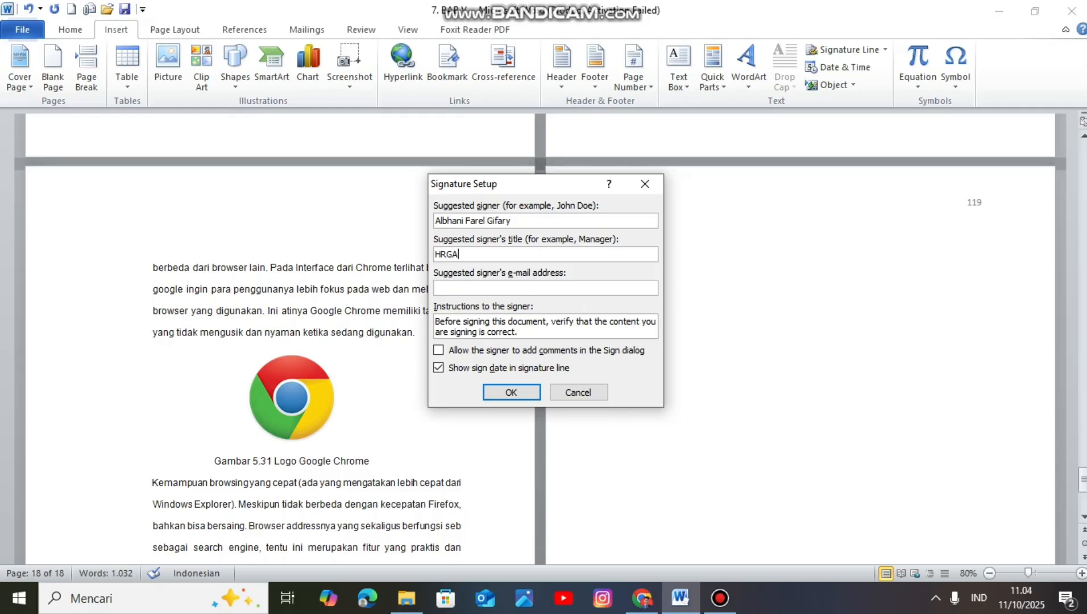
Step: Fill in the suggested signer's e-mail address and insert the signature line
{"action": "key", "text": "Tab"}
{"action": "type", "text": "a"}
{"action": "type", "text": "LBHY"}
{"action": "key", "text": "BackSpace"}
{"action": "key", "text": "BackSpace"}
{"action": "key", "text": "BackSpace"}
{"action": "key", "text": "BackSpace"}
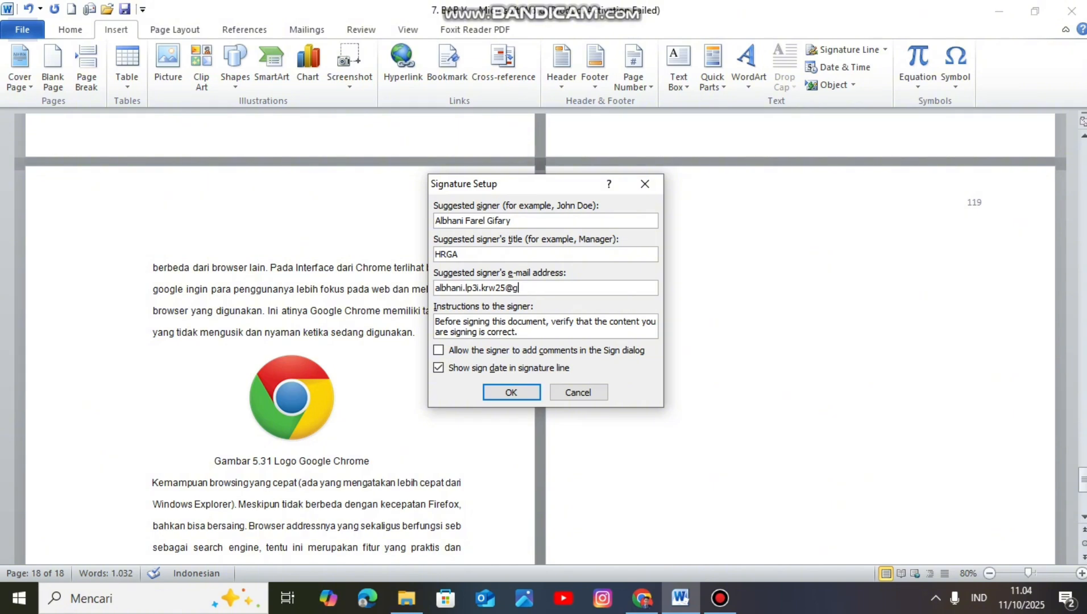
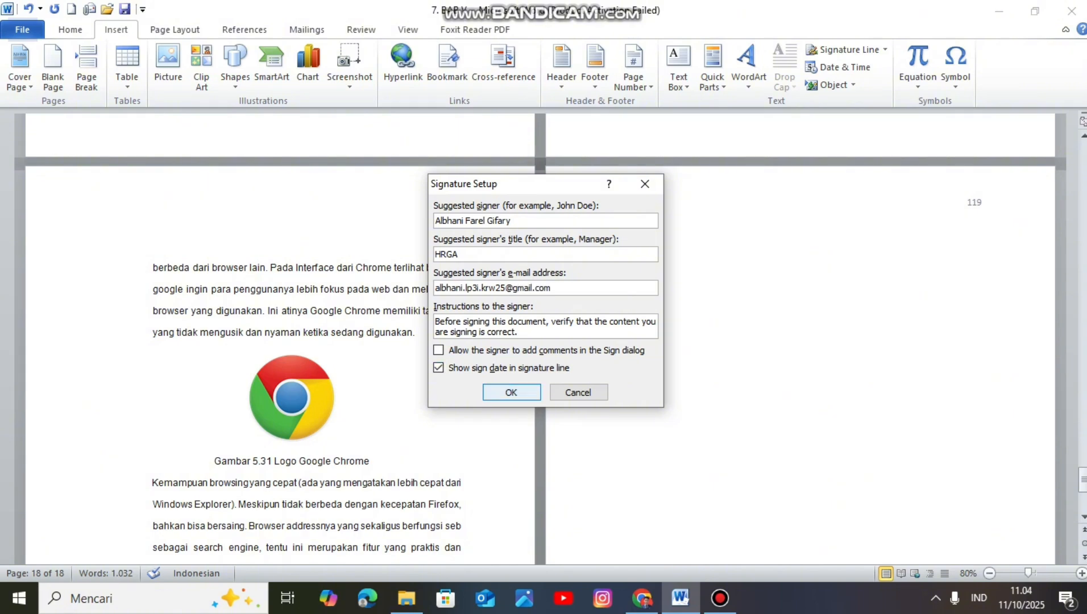
{"action": "left_click", "coordinate": [511, 392]}
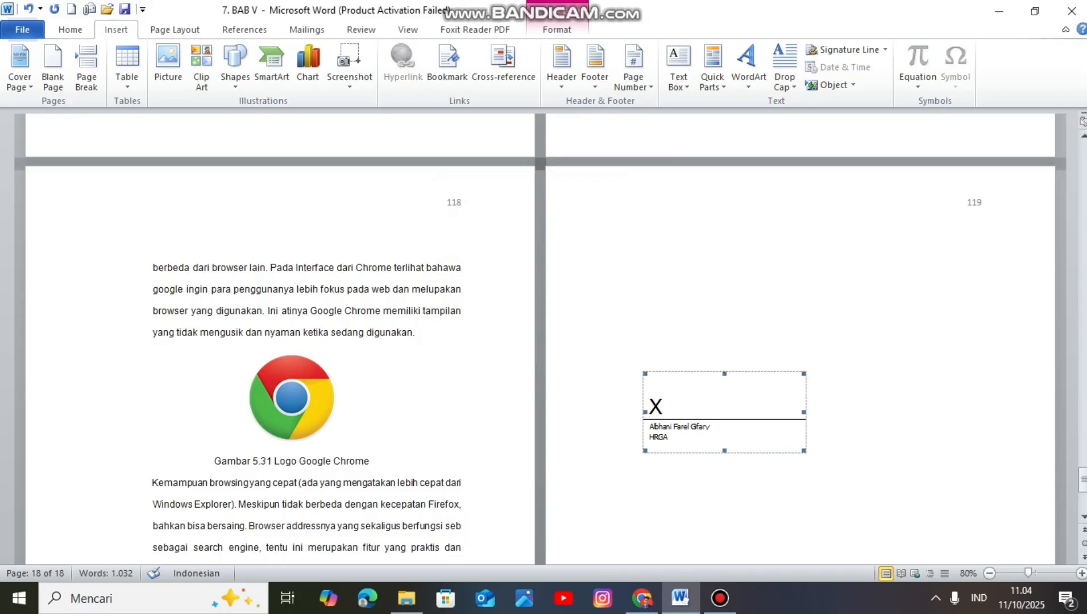
Step: Remove the empty lines above the signature line on page 119 to move it up the page
{"action": "left_click", "coordinate": [673, 356]}
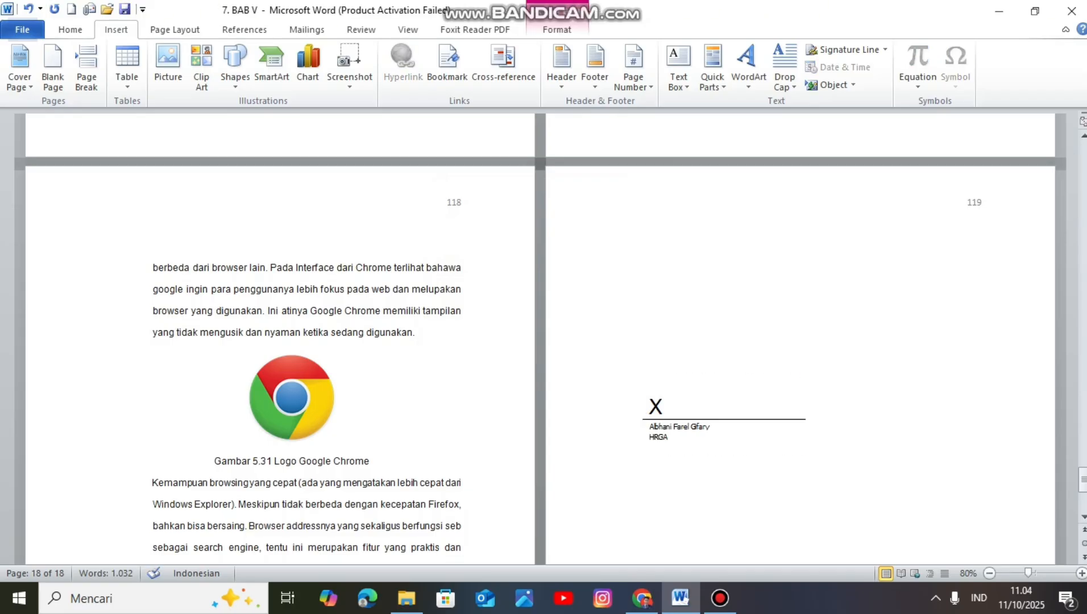
{"action": "key", "text": "BackSpace"}
{"action": "key", "text": "BackSpace"}
{"action": "key", "text": "BackSpace"}
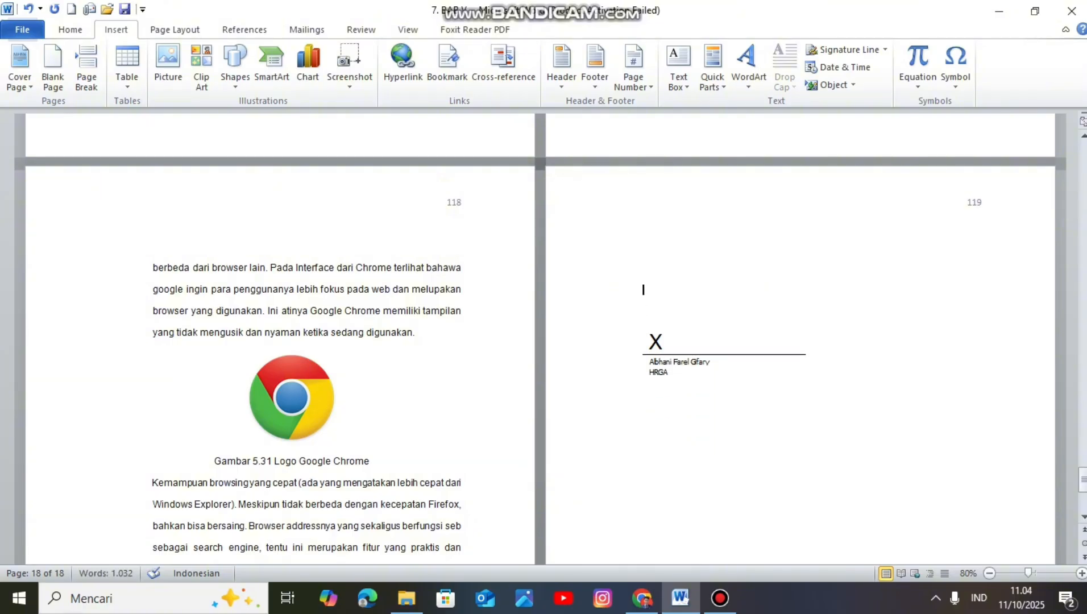
{"action": "key", "text": "BackSpace"}
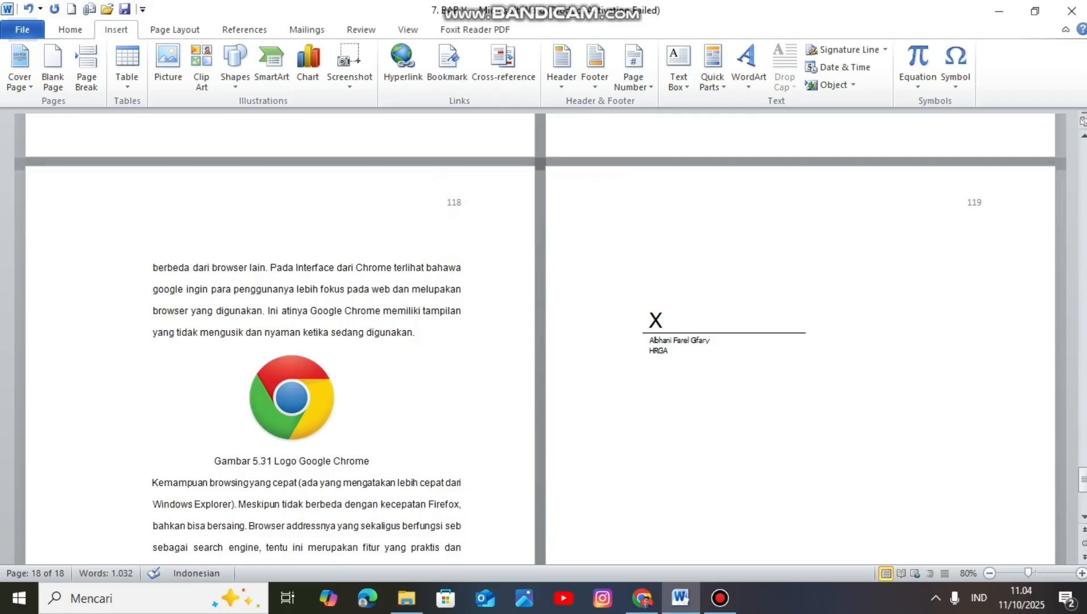
Step: Insert the date beside the signature line in the long Indonesian format "Sabtu, 11 Oktober 2025"
{"action": "left_click", "coordinate": [807, 362]}
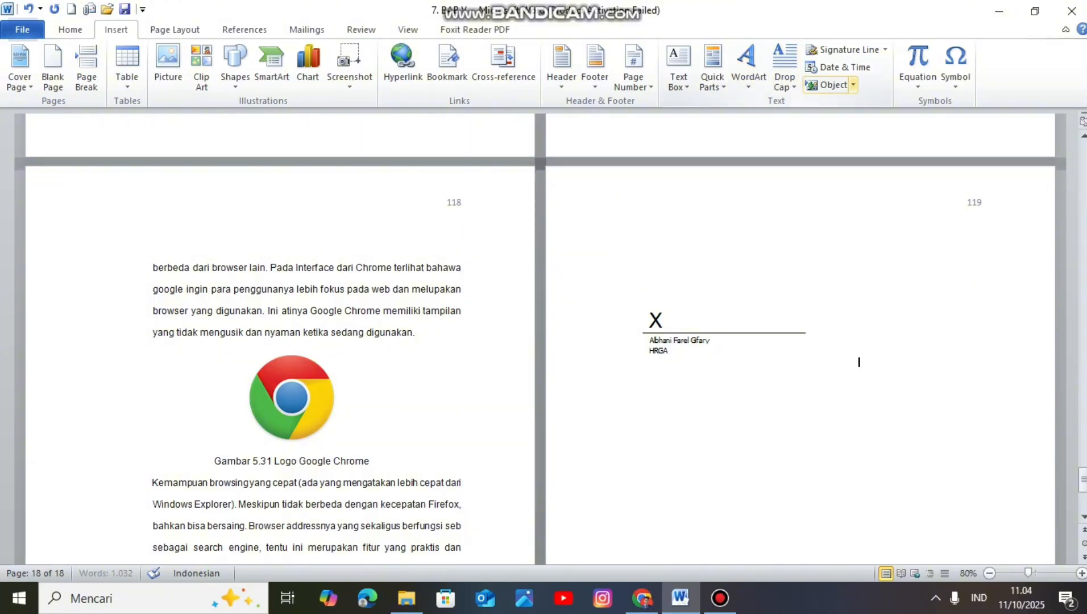
{"action": "left_click", "coordinate": [840, 67]}
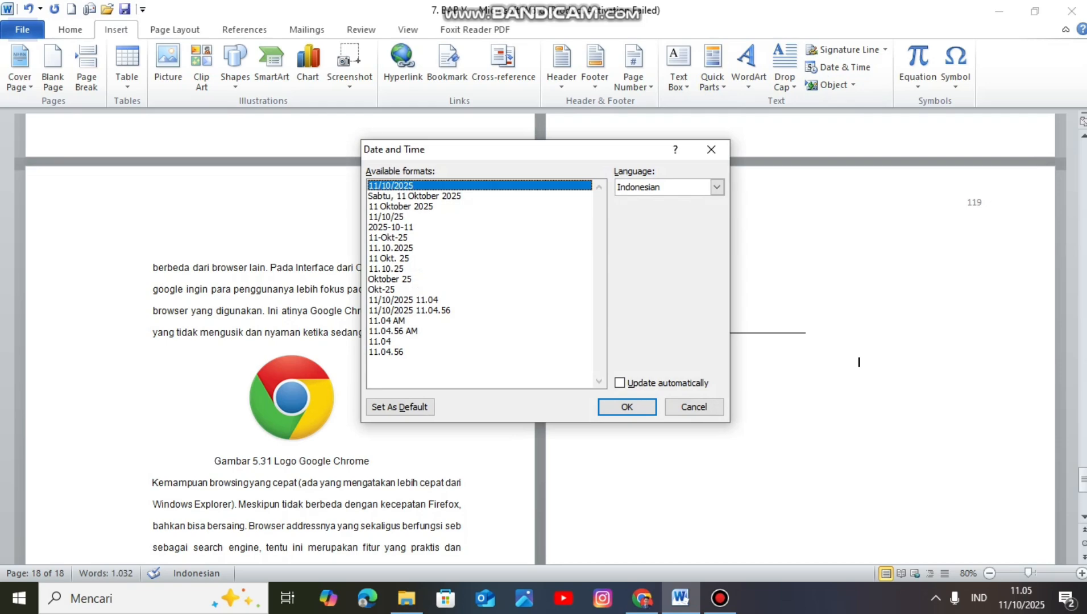
{"action": "key", "text": "Down"}
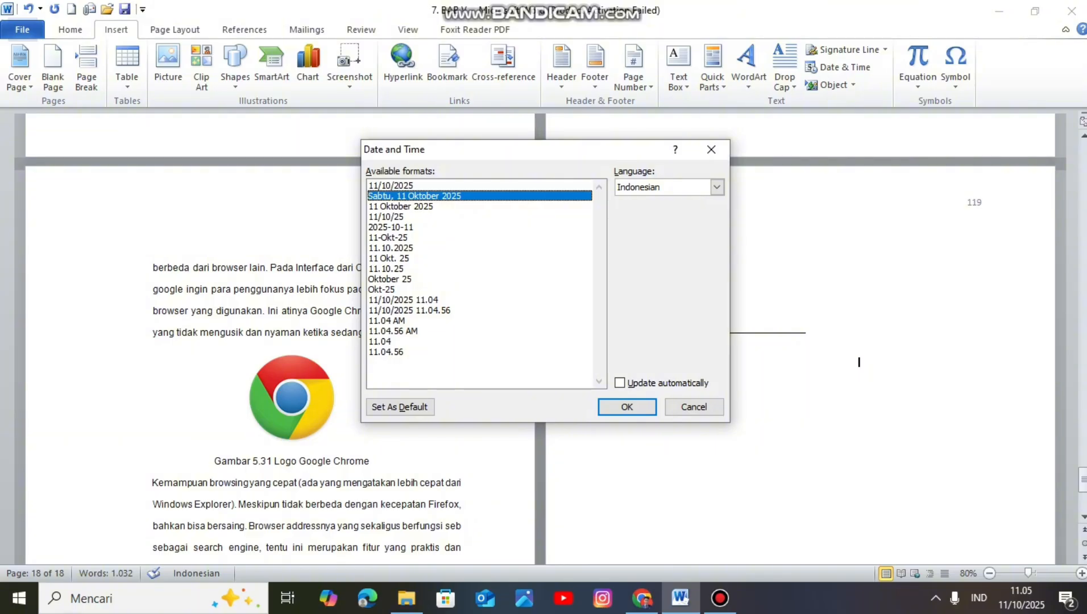
{"action": "key", "text": "Return"}
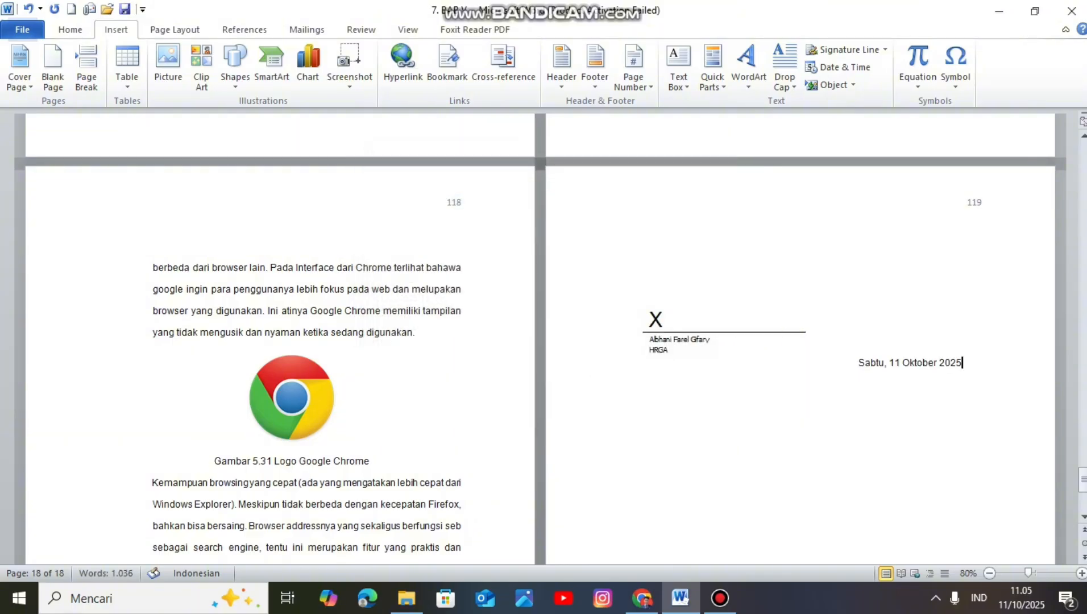
{"action": "left_click", "coordinate": [859, 362]}
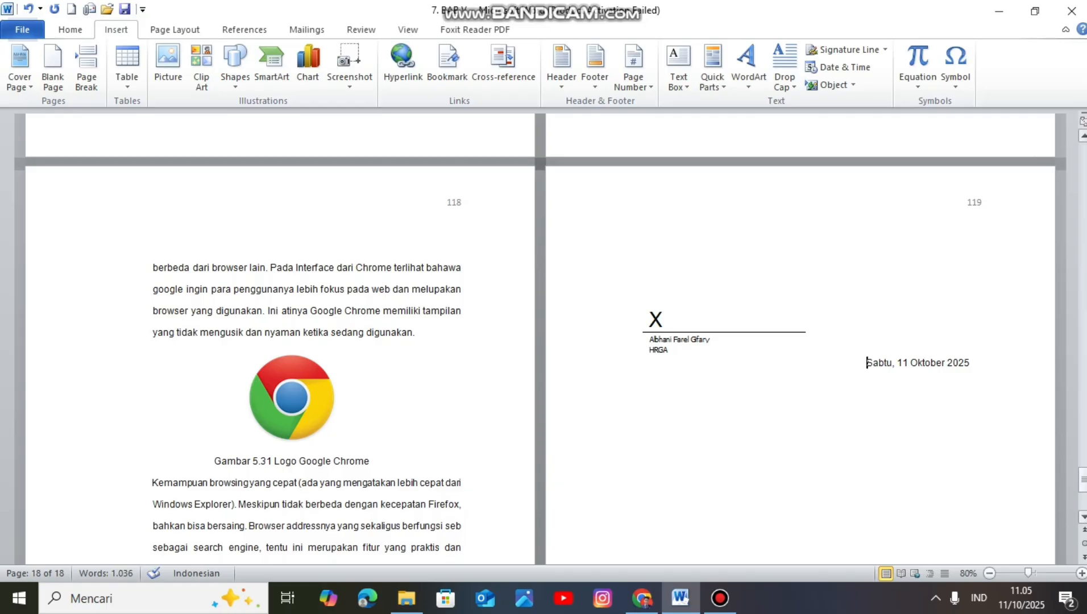
Step: Add empty lines after the date, down to the lower part of page 119
{"action": "left_click_drag", "start_coordinate": [1083, 479], "coordinate": [1083, 498]}
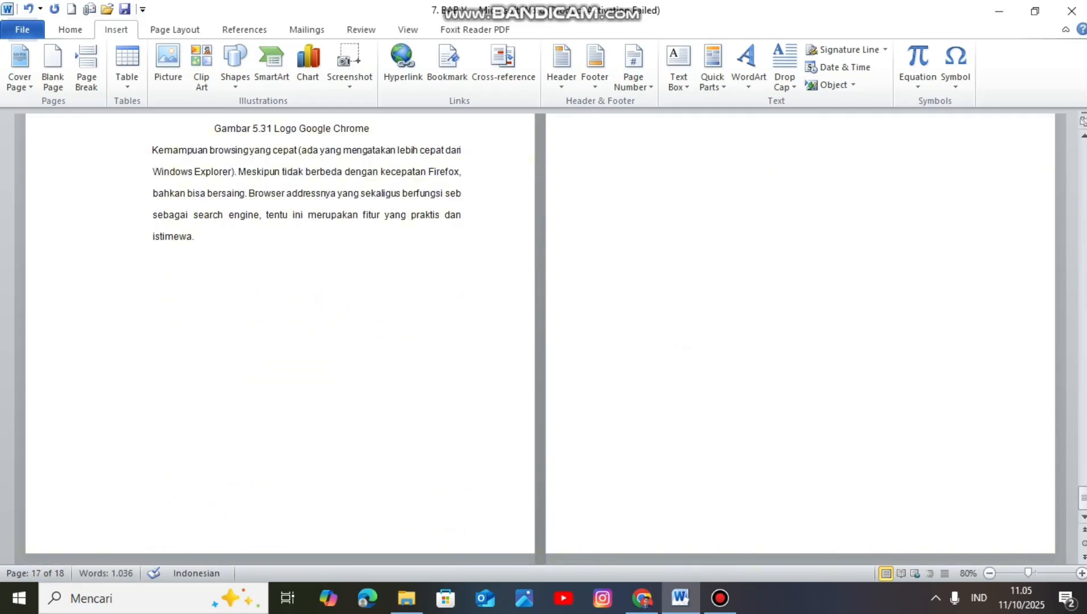
{"action": "scroll", "coordinate": [539, 338], "scroll_direction": "up", "scroll_amount": 2}
{"action": "left_click", "coordinate": [910, 134]}
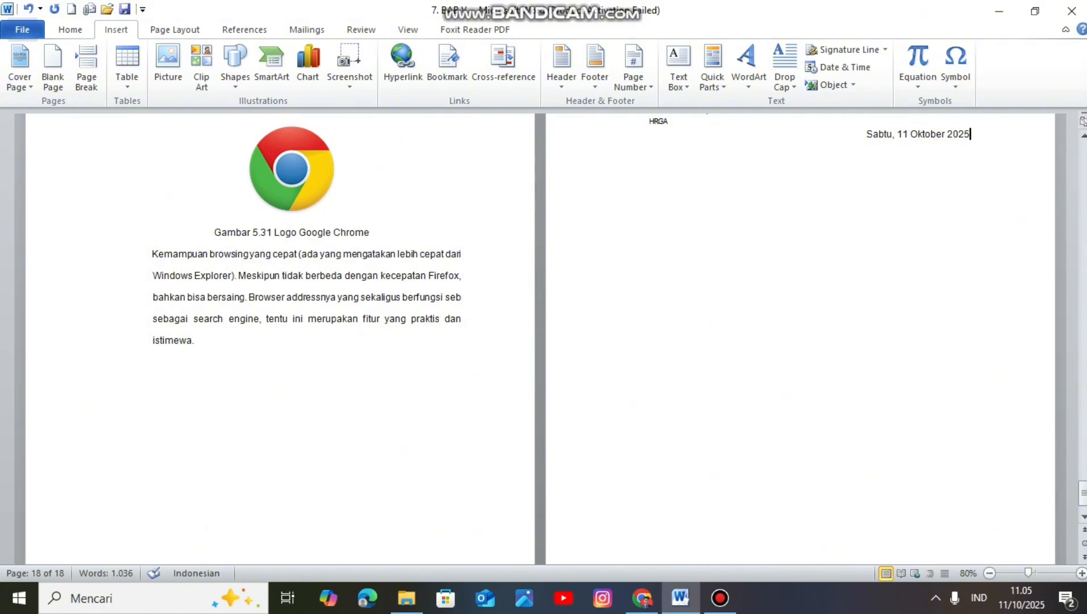
{"action": "key", "text": "Return"}
{"action": "key", "text": "Return"}
{"action": "key", "text": "Return"}
{"action": "key", "text": "Return"}
{"action": "key", "text": "Return"}
{"action": "key", "text": "Return"}
{"action": "key", "text": "Return"}
{"action": "key", "text": "Return"}
{"action": "key", "text": "Return"}
{"action": "key", "text": "Return"}
{"action": "key", "text": "Return"}
{"action": "key", "text": "Return"}
{"action": "key", "text": "Return"}
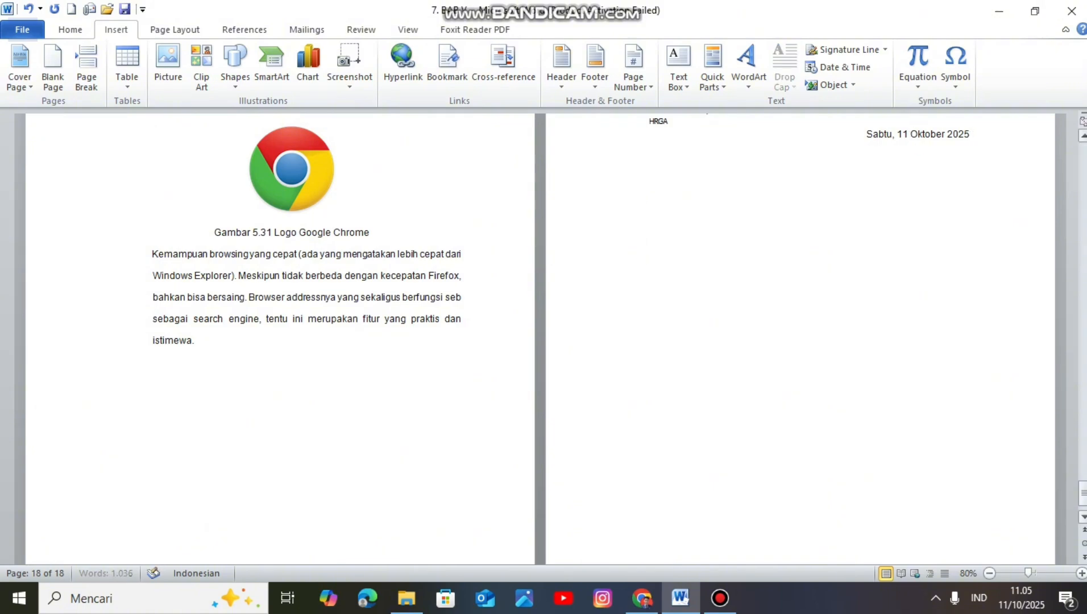
{"action": "key", "text": "Return"}
{"action": "key", "text": "Return"}
{"action": "key", "text": "Return"}
Step: Insert a FileName field from Quick Parts in the lower part of page 119, using the First capital format
{"action": "left_click_drag", "start_coordinate": [1083, 492], "coordinate": [1082, 500]}
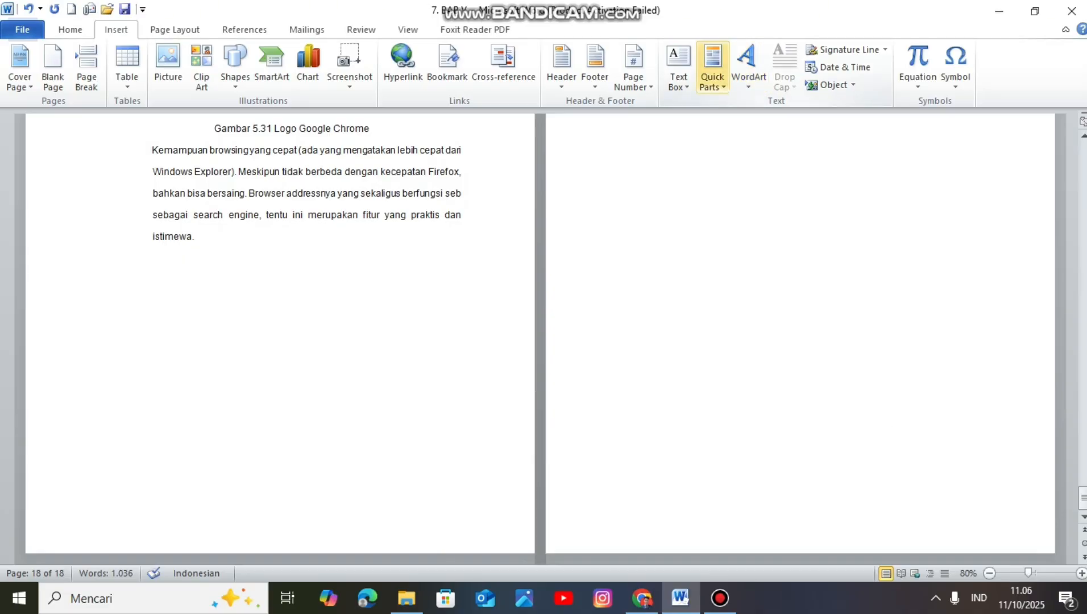
{"action": "left_click", "coordinate": [712, 74]}
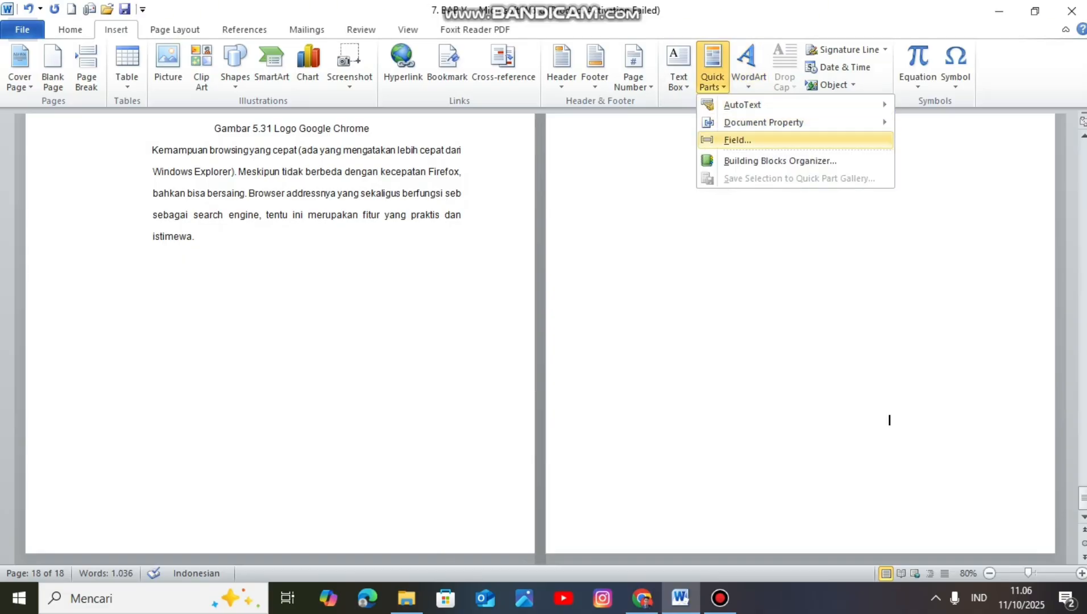
{"action": "key", "text": "Return"}
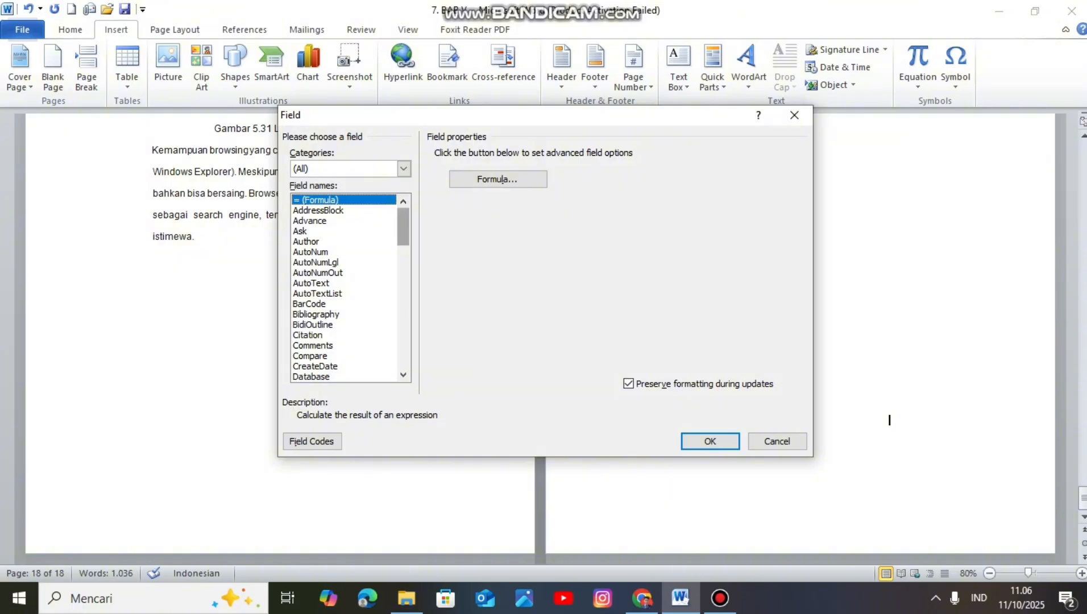
{"action": "scroll", "coordinate": [889, 419], "scroll_direction": "down", "scroll_amount": 5}
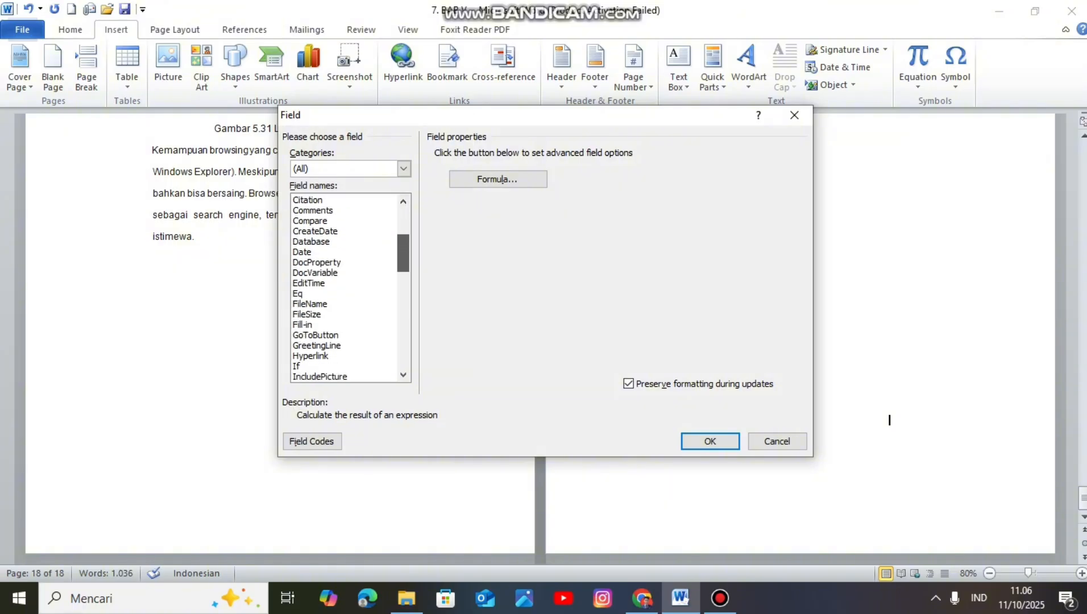
{"action": "scroll", "coordinate": [889, 419], "scroll_direction": "down", "scroll_amount": 2}
{"action": "key", "text": "f"}
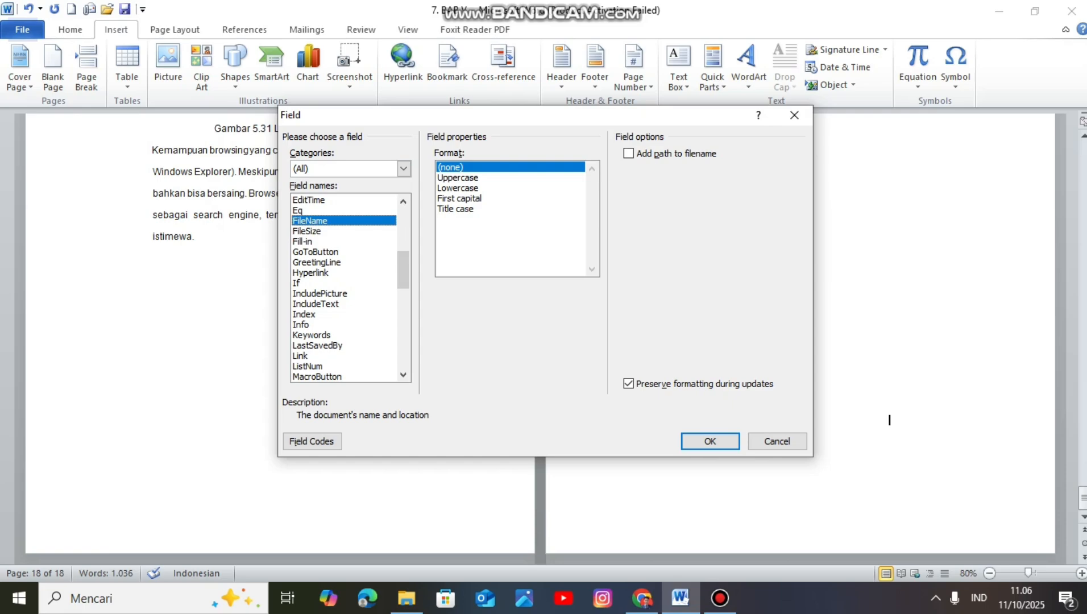
{"action": "key", "text": "Down"}
{"action": "key", "text": "Down"}
{"action": "key", "text": "Down"}
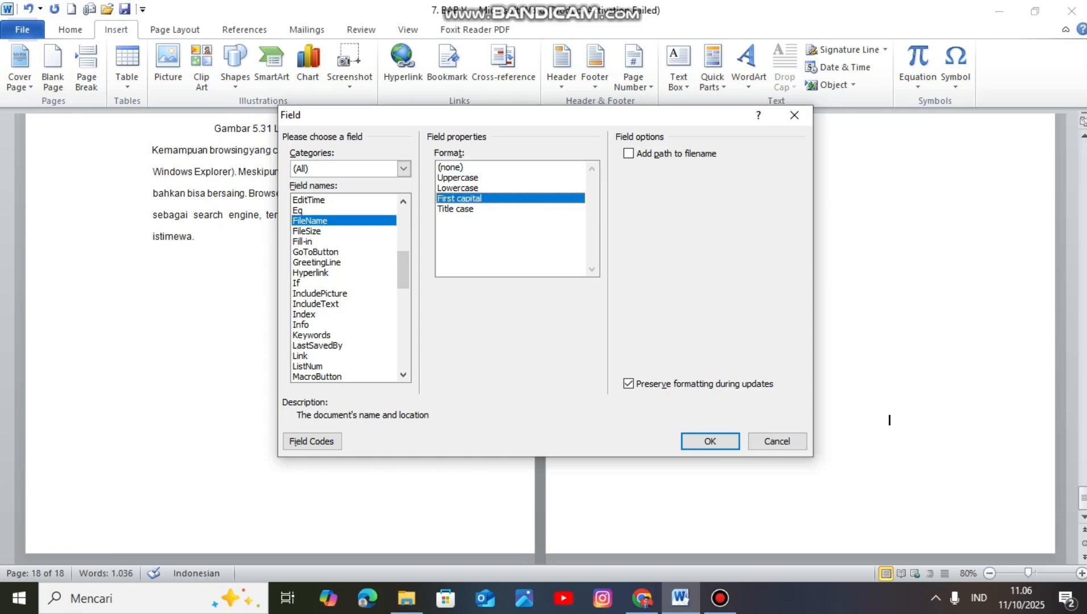
{"action": "key", "text": "Return"}
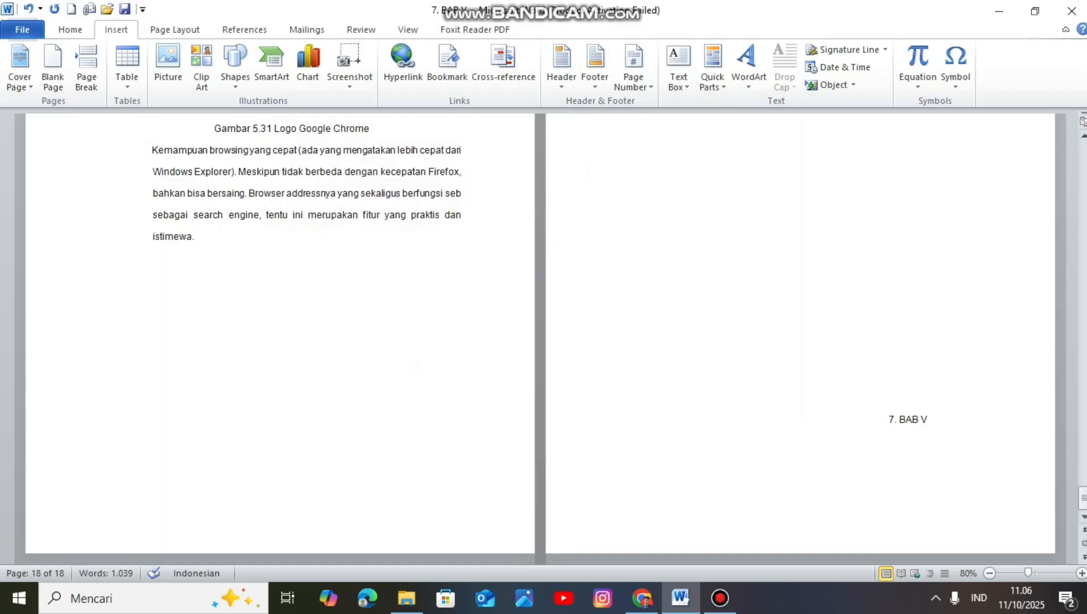
Step: Insert a footnote at the start of the file name line on page 119 with the text "User Manual"
{"action": "left_click", "coordinate": [630, 422]}
{"action": "left_click", "coordinate": [643, 377]}
{"action": "left_click", "coordinate": [244, 30]}
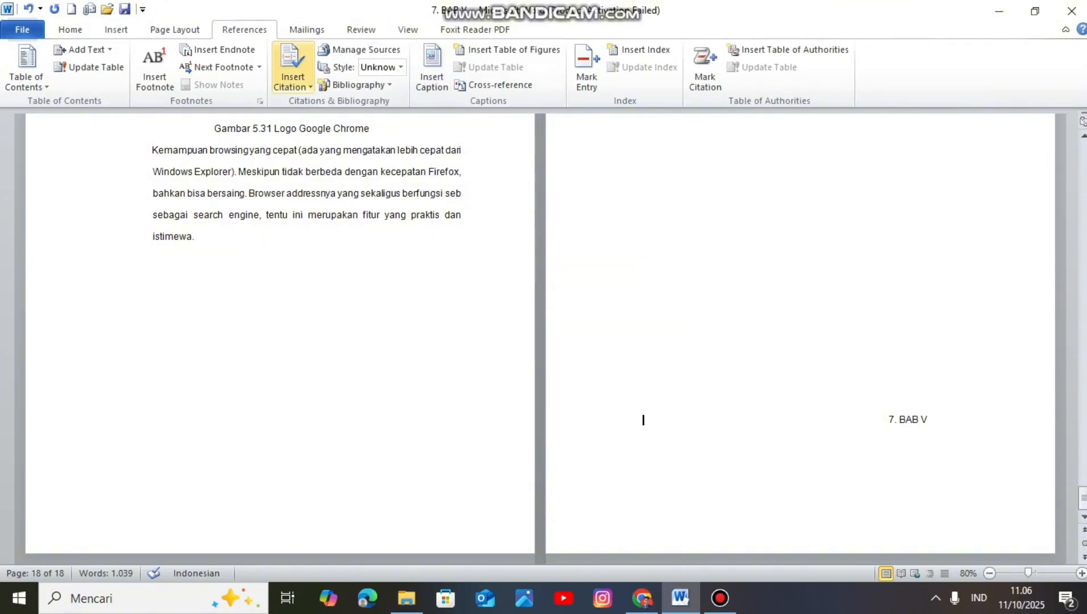
{"action": "left_click", "coordinate": [154, 67]}
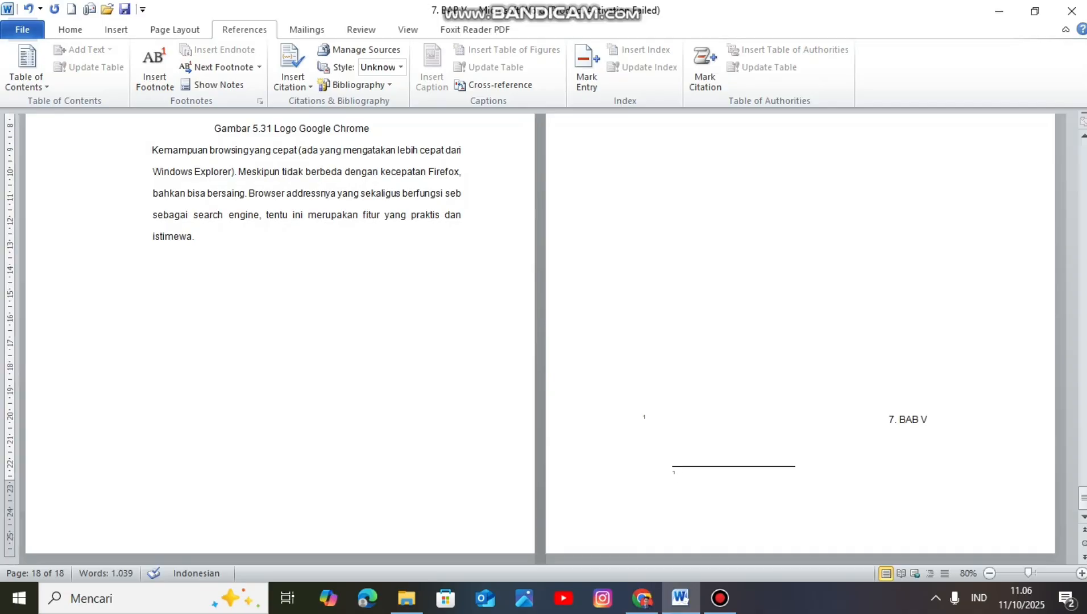
{"action": "type", "text": "User Manual"}
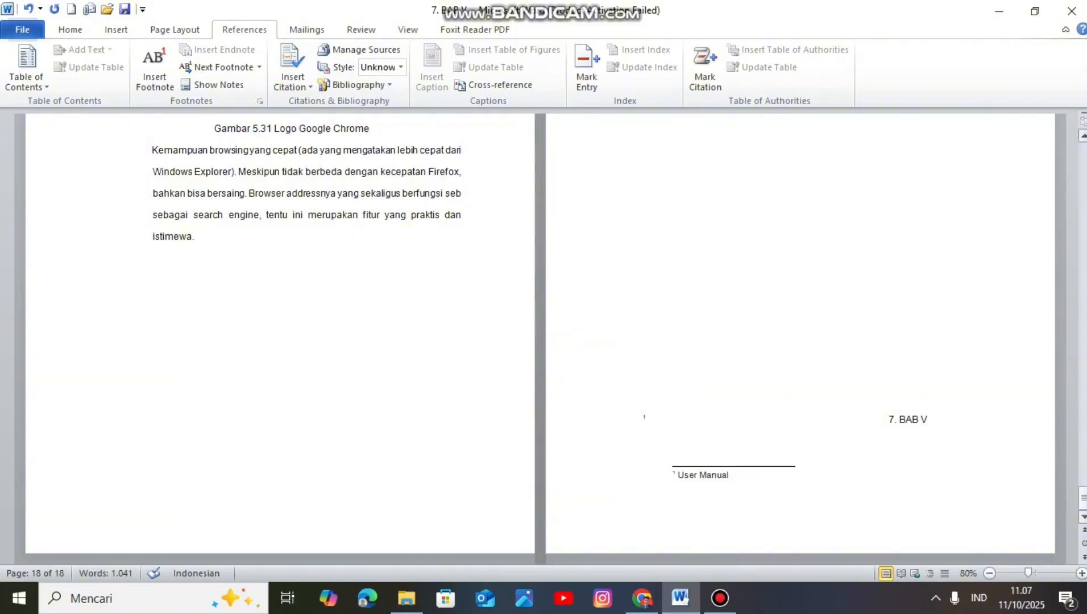
{"action": "left_click", "coordinate": [1083, 499]}
{"action": "left_click", "coordinate": [1083, 470]}
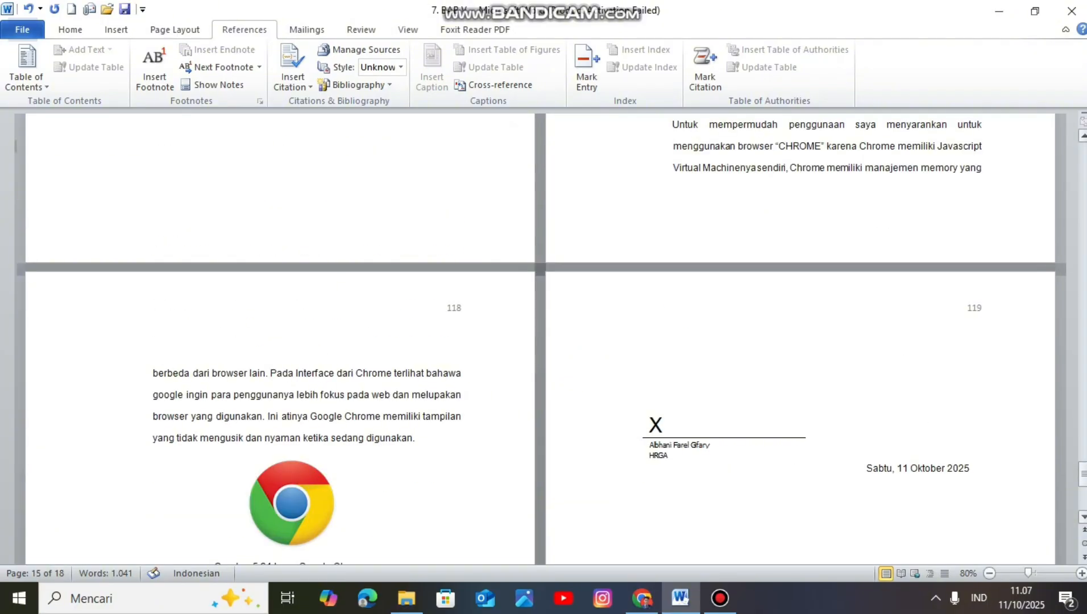
{"action": "scroll", "coordinate": [542, 335], "scroll_direction": "down", "scroll_amount": 5}
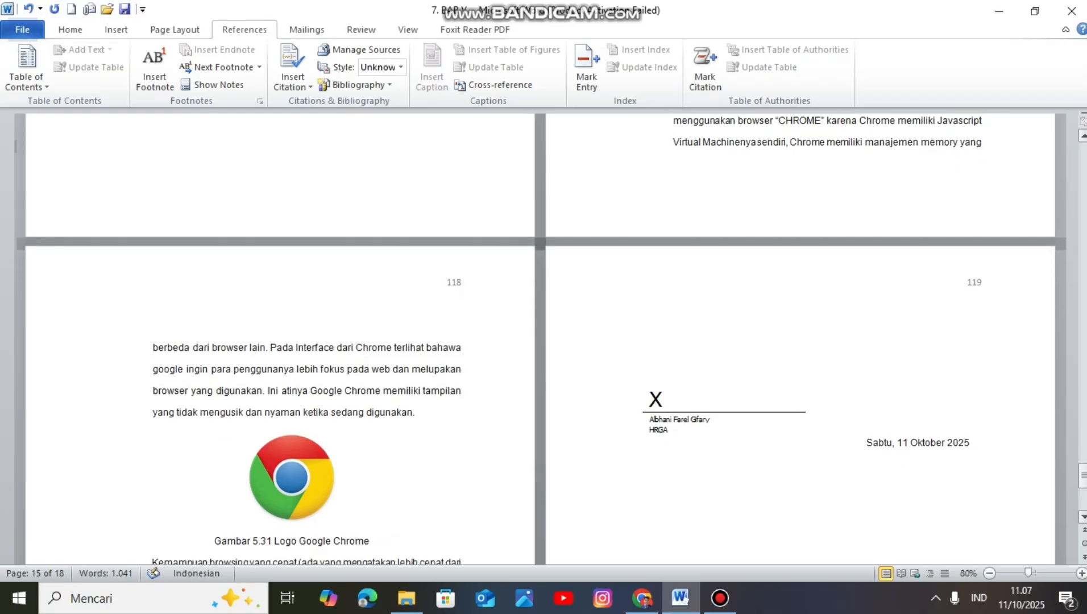
{"action": "scroll", "coordinate": [542, 335], "scroll_direction": "down", "scroll_amount": 4}
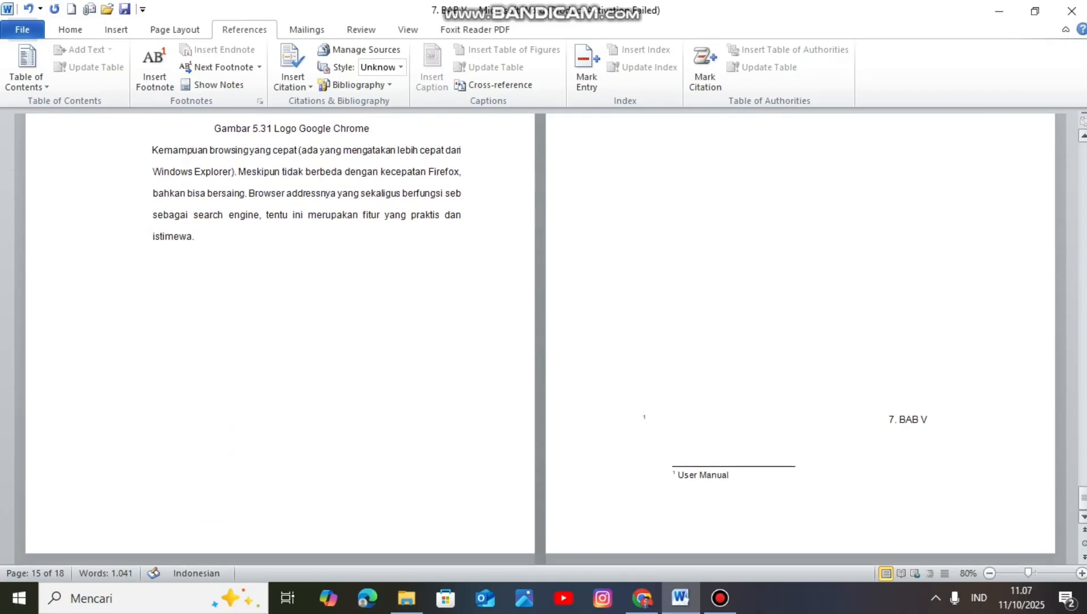